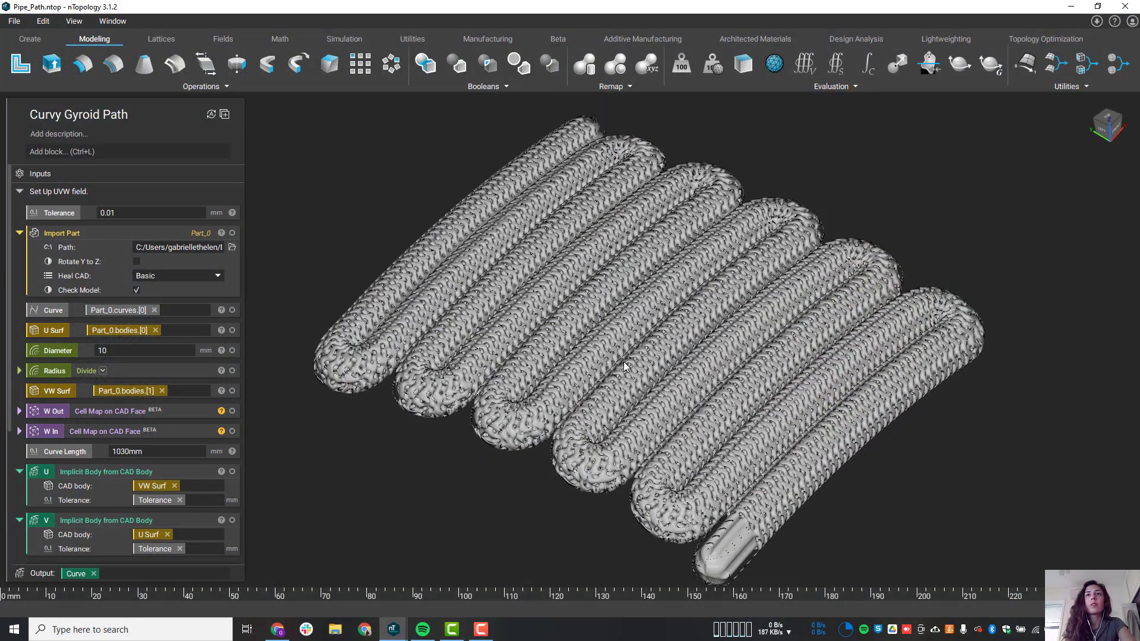
Step: Orbit the gyroid pipe and then the serpentine tube to inspect them from several angles
{"action": "right_click_drag", "start_coordinate": [625, 366], "coordinate": [551, 191]}
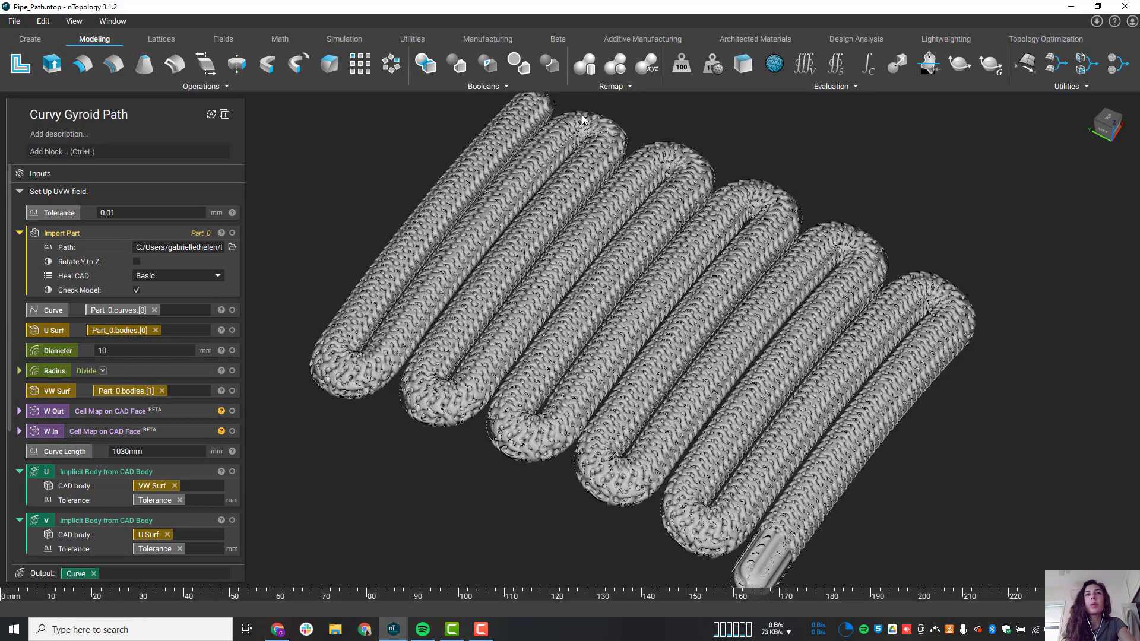
{"action": "right_click_drag", "start_coordinate": [639, 270], "coordinate": [619, 387]}
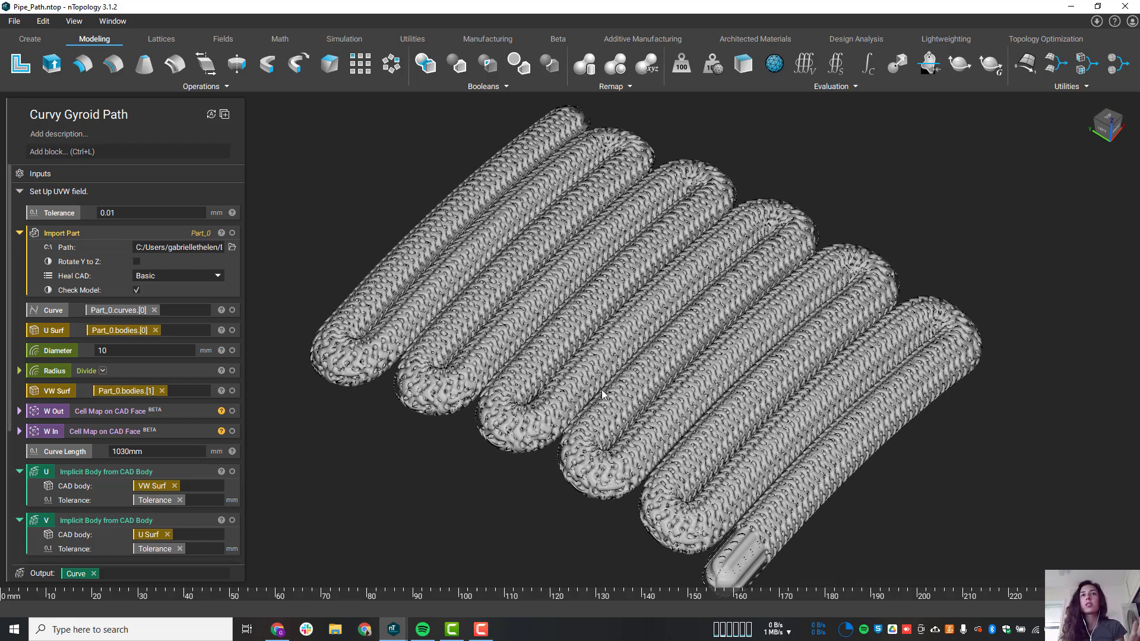
{"action": "right_click_drag", "start_coordinate": [605, 395], "coordinate": [594, 438]}
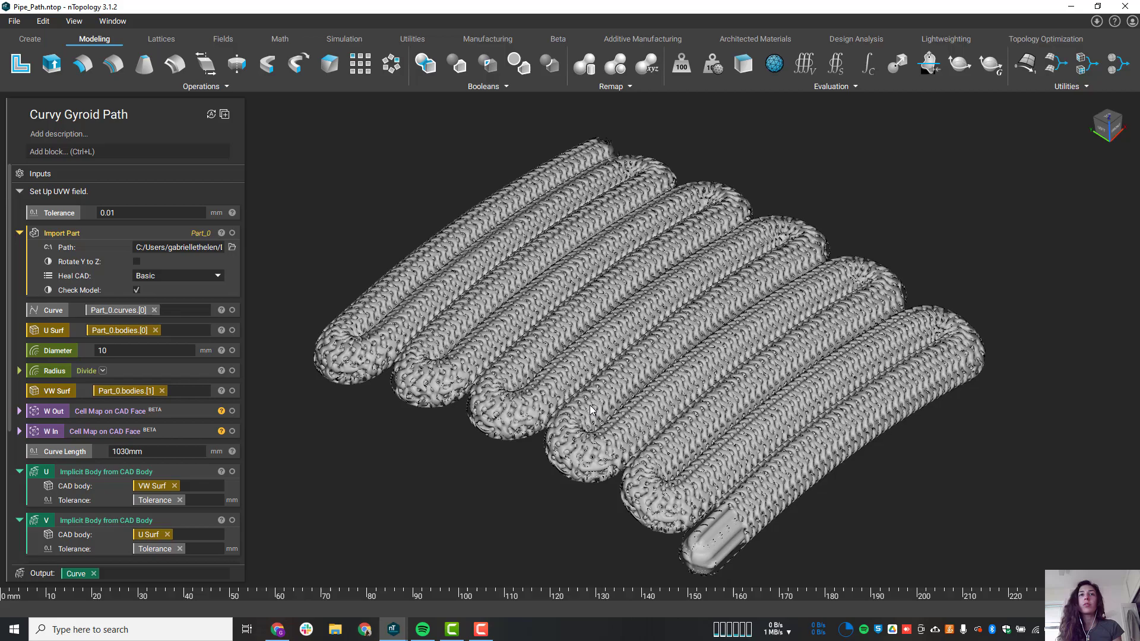
{"action": "right_click_drag", "start_coordinate": [595, 444], "coordinate": [540, 392]}
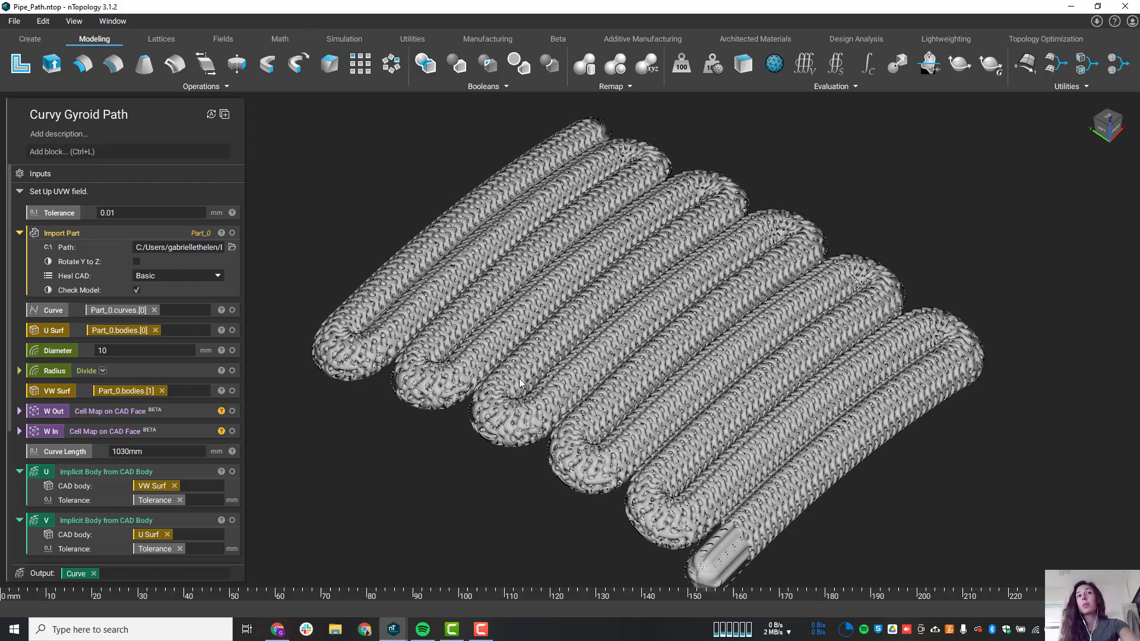
{"action": "right_click_drag", "start_coordinate": [523, 384], "coordinate": [483, 392]}
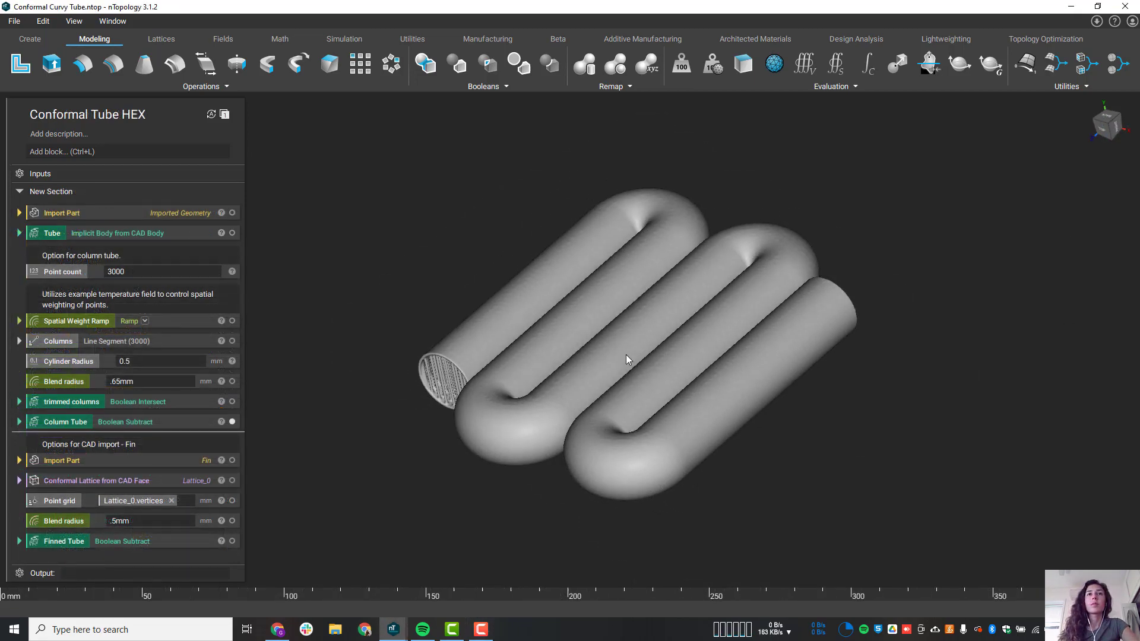
{"action": "right_click_drag", "start_coordinate": [626, 359], "coordinate": [511, 335]}
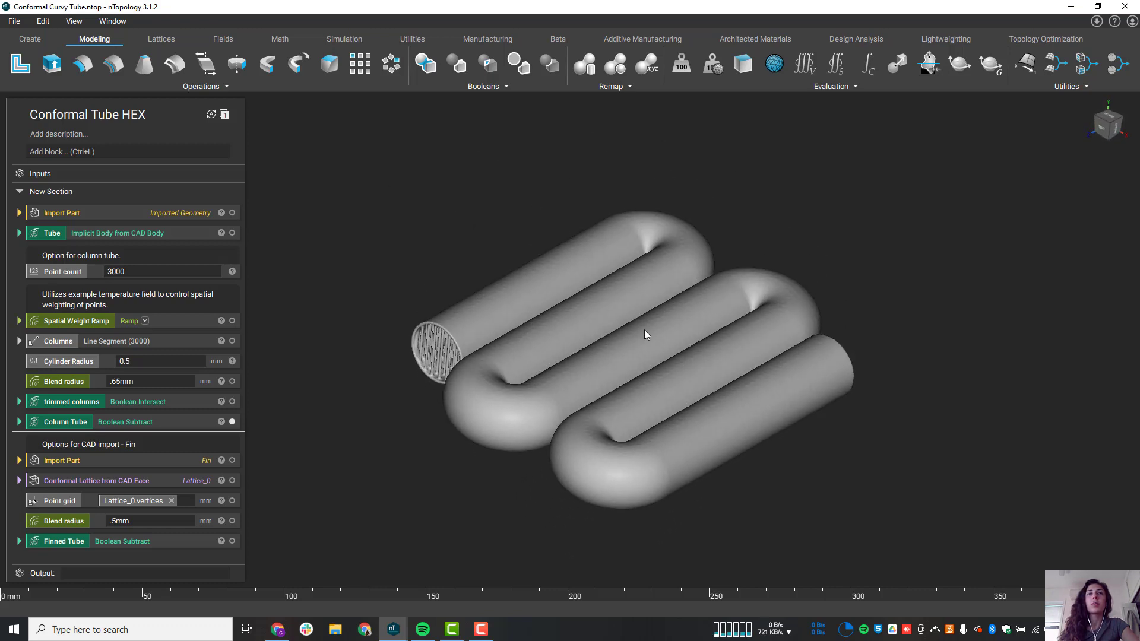
{"action": "right_click_drag", "start_coordinate": [643, 330], "coordinate": [625, 354]}
Step: Section-cut the Column Tube with plane normal 0, 1, 0 and zoom in on the exposed columns
{"action": "left_click", "coordinate": [626, 356]}
{"action": "key", "text": "ctrl+shift+x"}
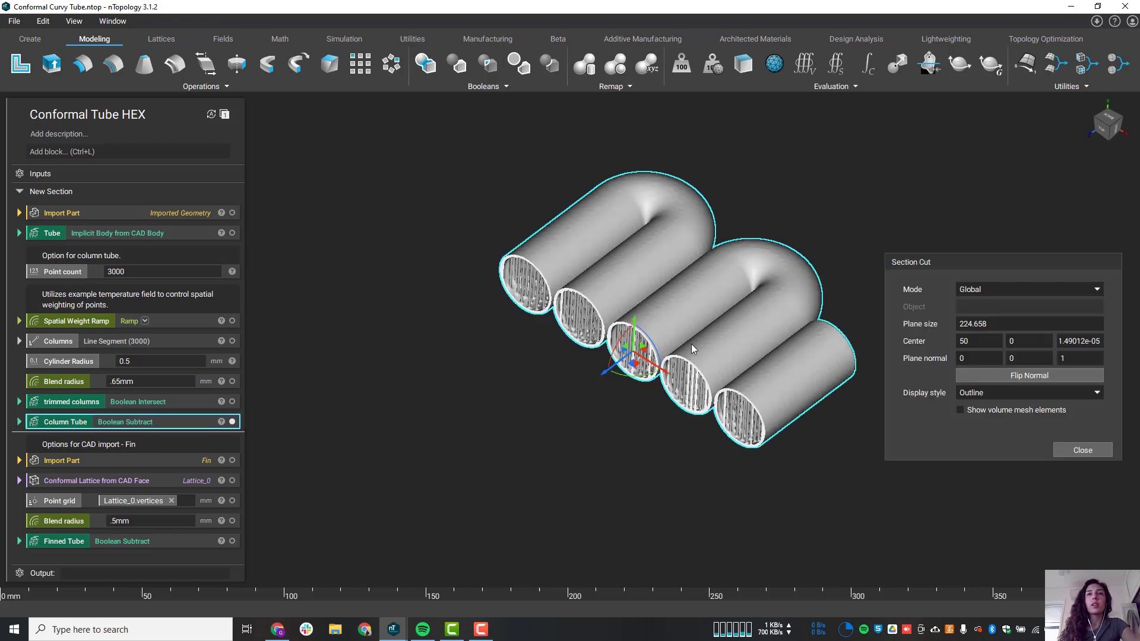
{"action": "left_click", "coordinate": [1015, 357]}
{"action": "type", "text": "1"}
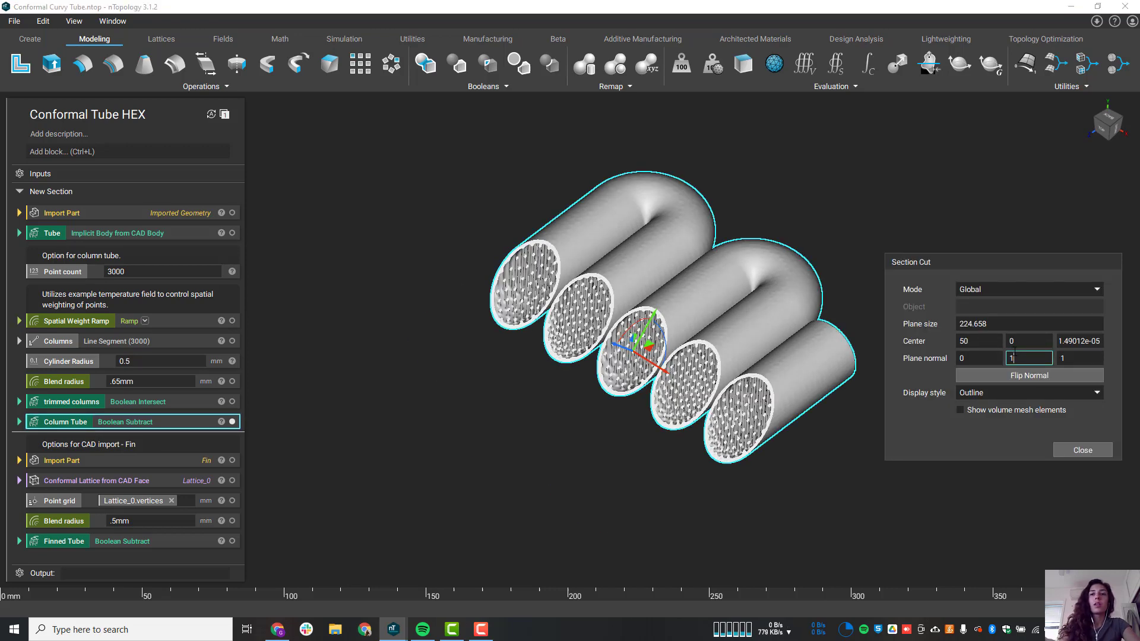
{"action": "key", "text": "Tab"}
{"action": "type", "text": "0"}
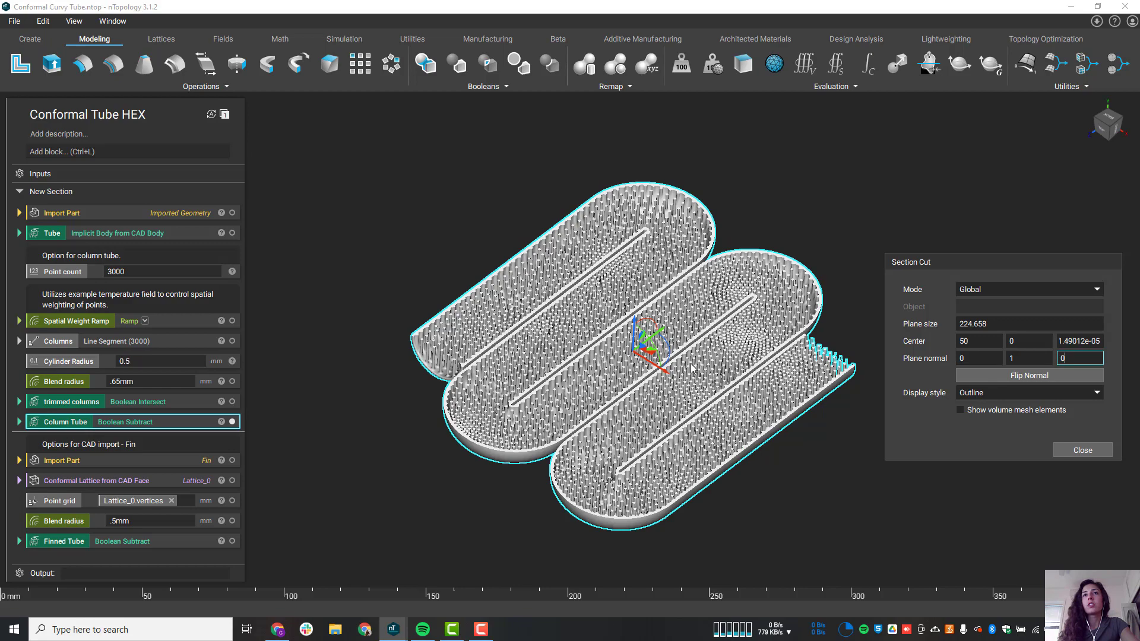
{"action": "right_click_drag", "start_coordinate": [692, 368], "coordinate": [686, 510]}
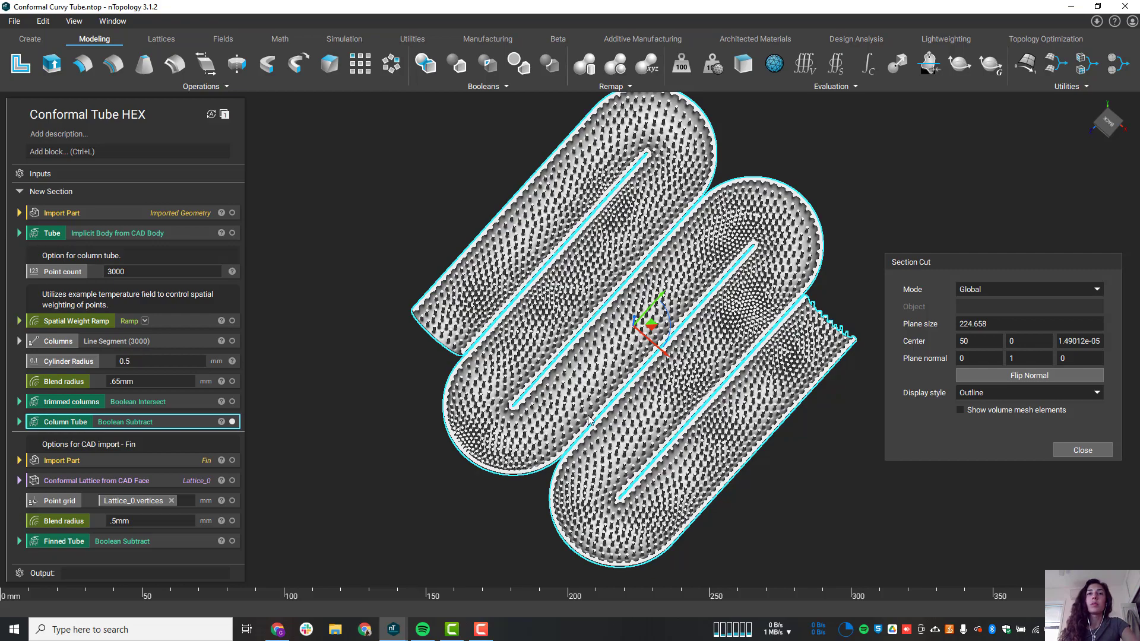
{"action": "right_click_drag", "start_coordinate": [587, 364], "coordinate": [545, 352]}
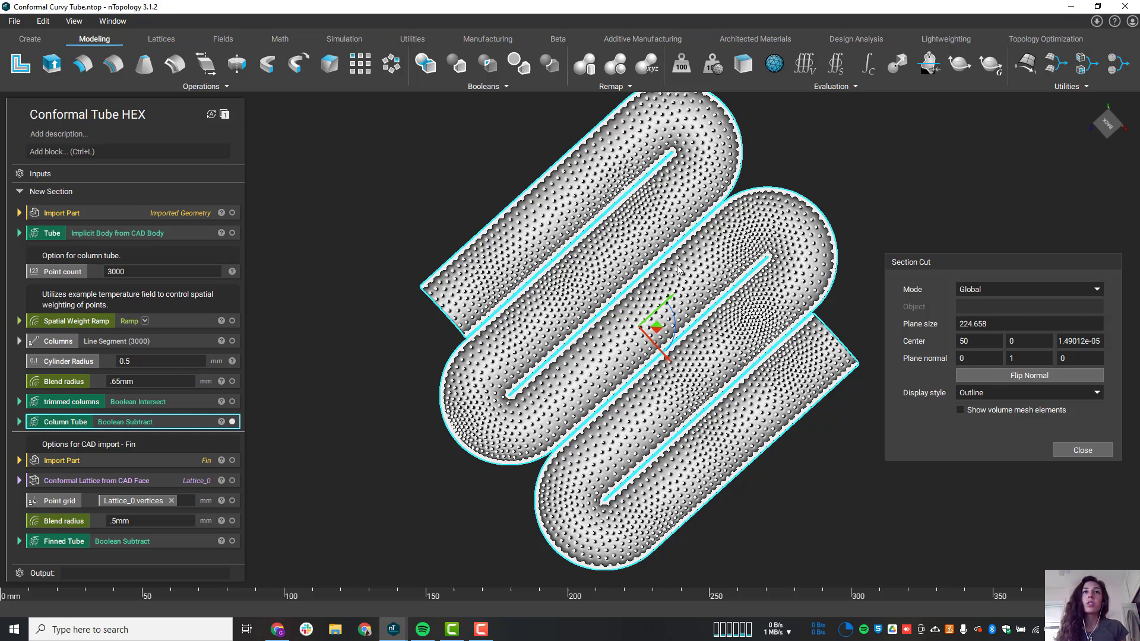
{"action": "scroll", "coordinate": [734, 259], "scroll_direction": "up", "scroll_amount": 1}
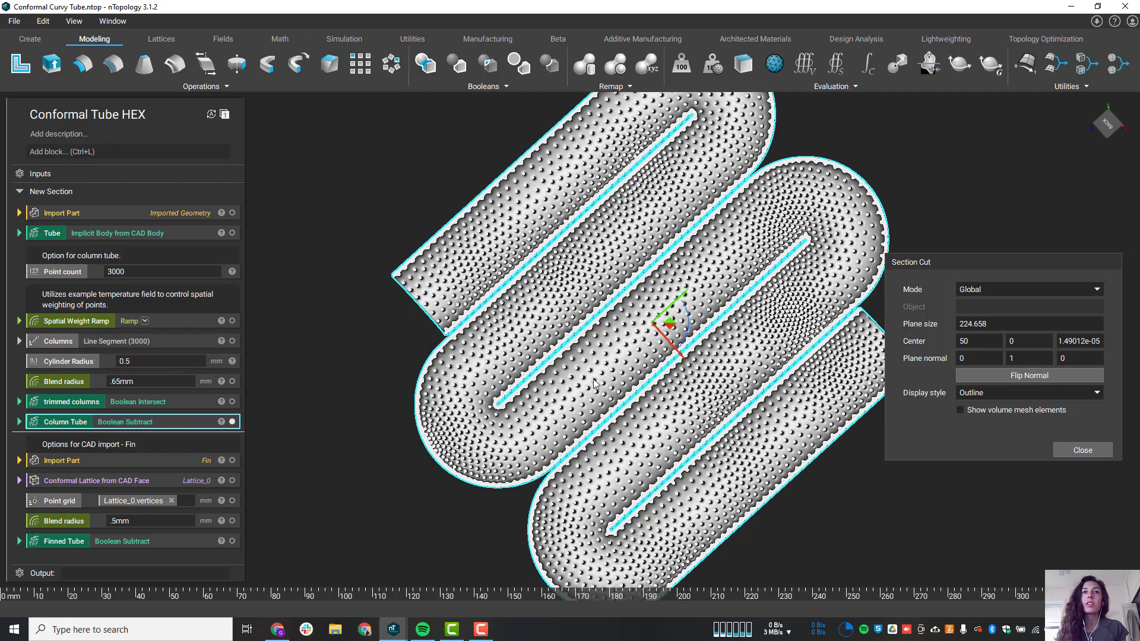
Step: Close the section cut, show only the trimmed columns, deselect them and pan them into view
{"action": "left_click", "coordinate": [1083, 450]}
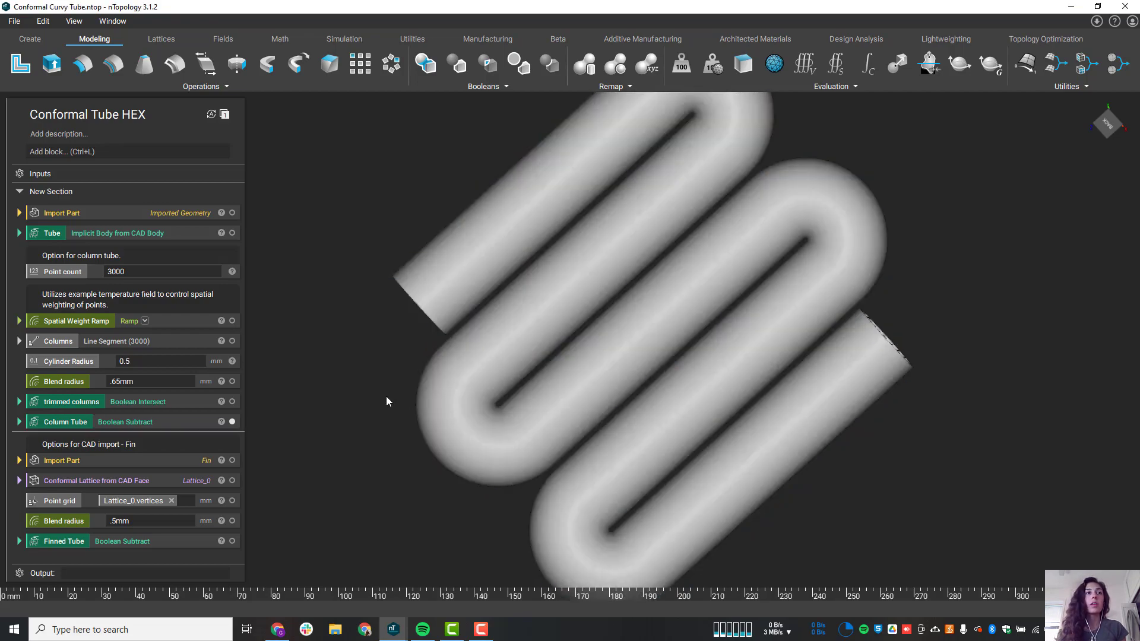
{"action": "left_click", "coordinate": [184, 409]}
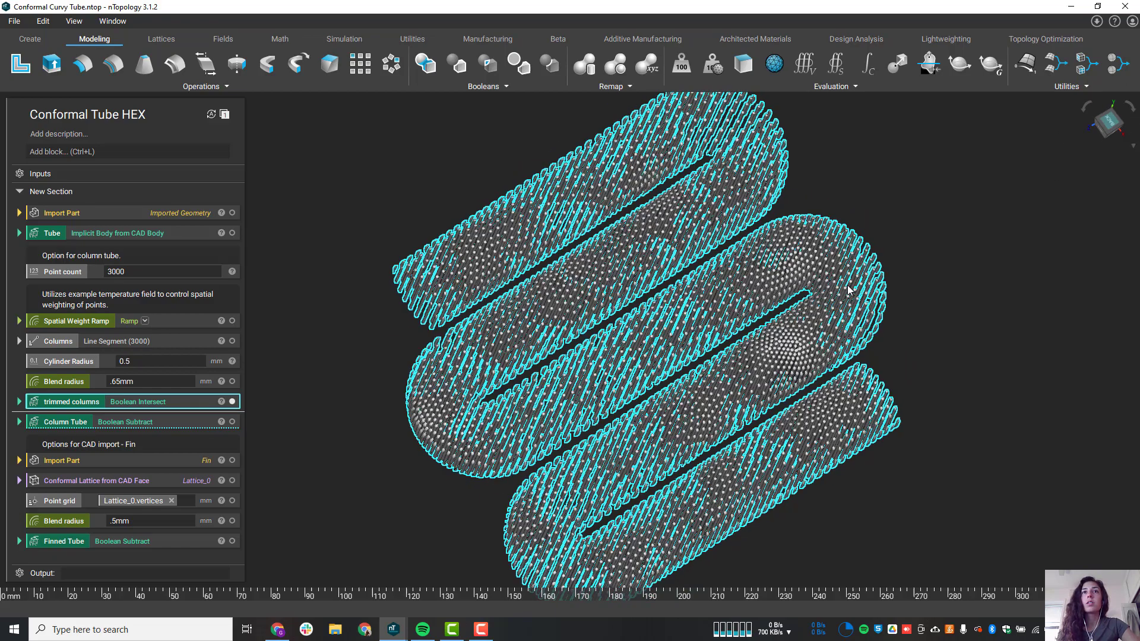
{"action": "left_click", "coordinate": [758, 441]}
{"action": "middle_click_drag", "start_coordinate": [756, 382], "coordinate": [757, 354]}
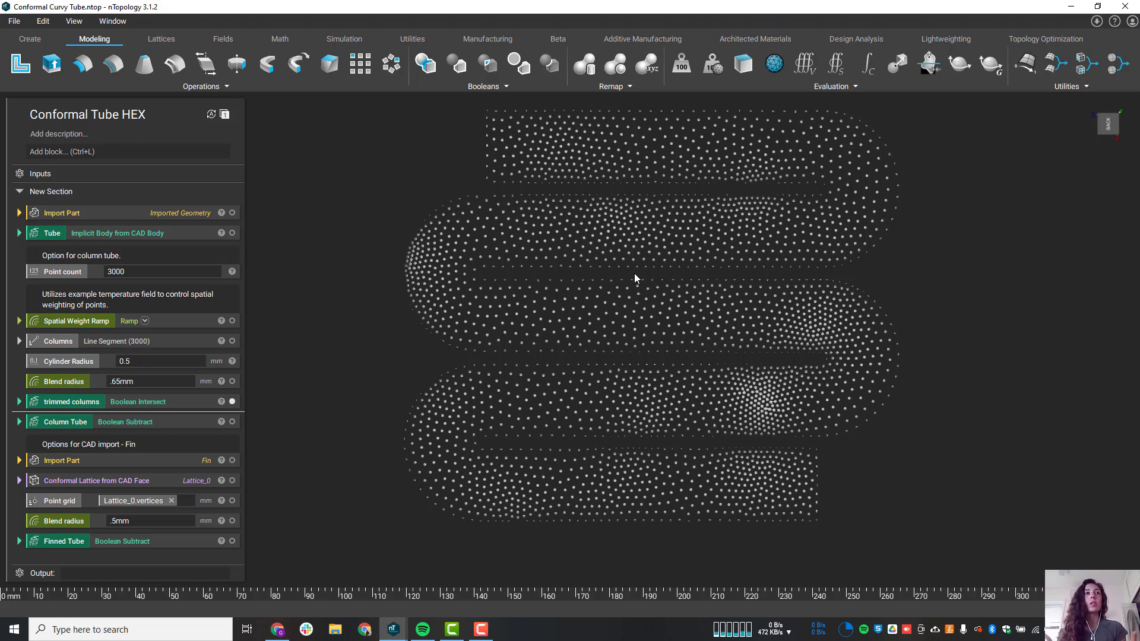
{"action": "left_click", "coordinate": [19, 321]}
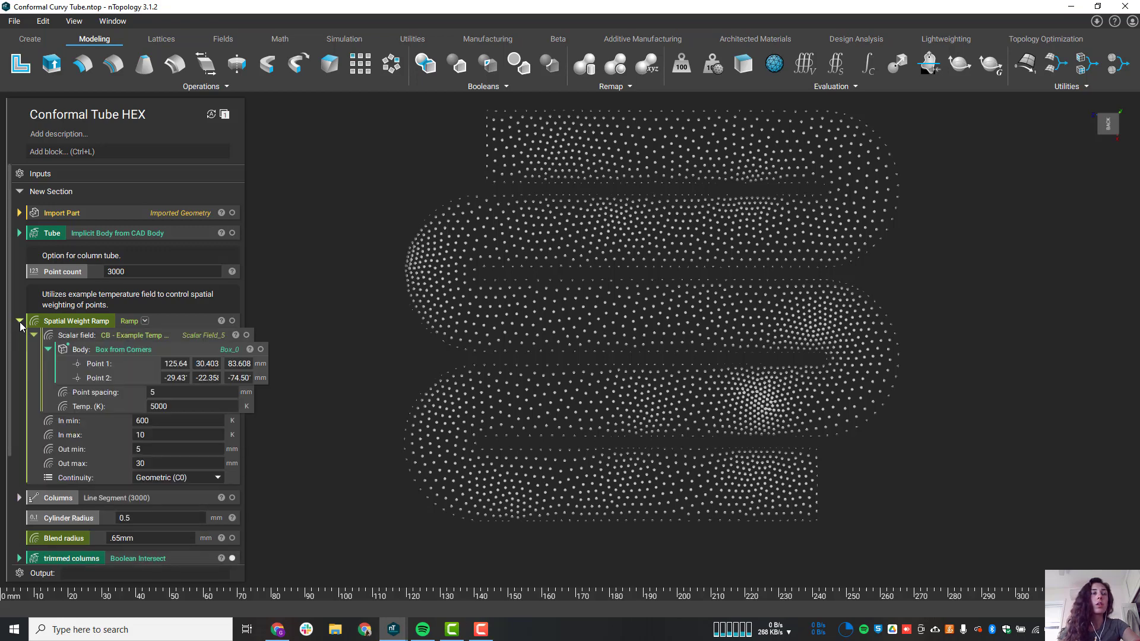
{"action": "left_click", "coordinate": [125, 336]}
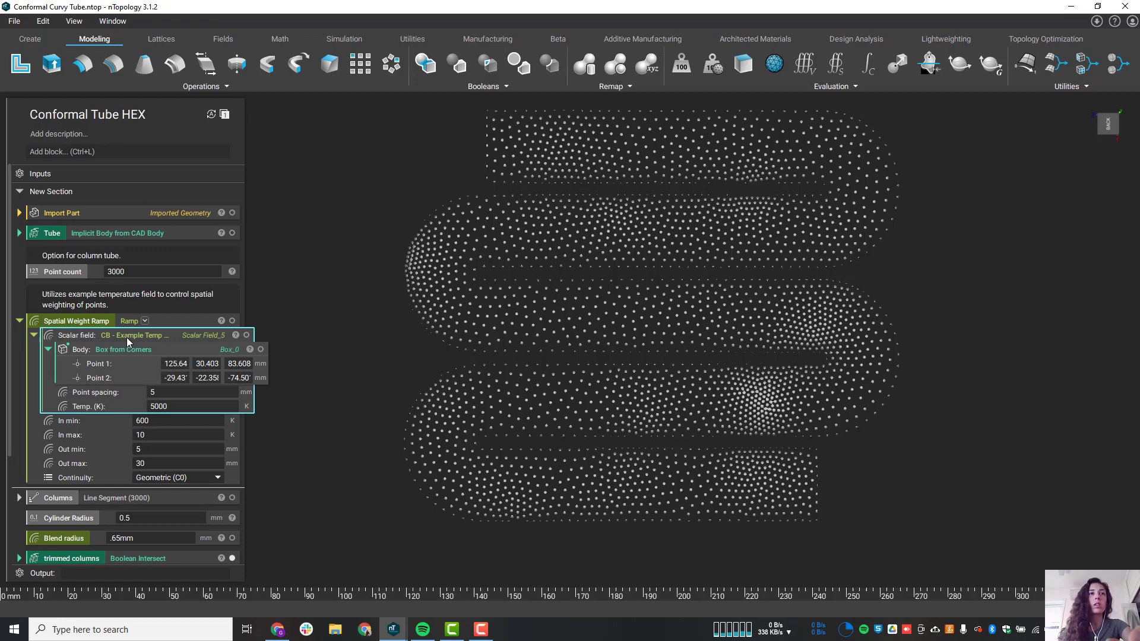
{"action": "left_click", "coordinate": [999, 408]}
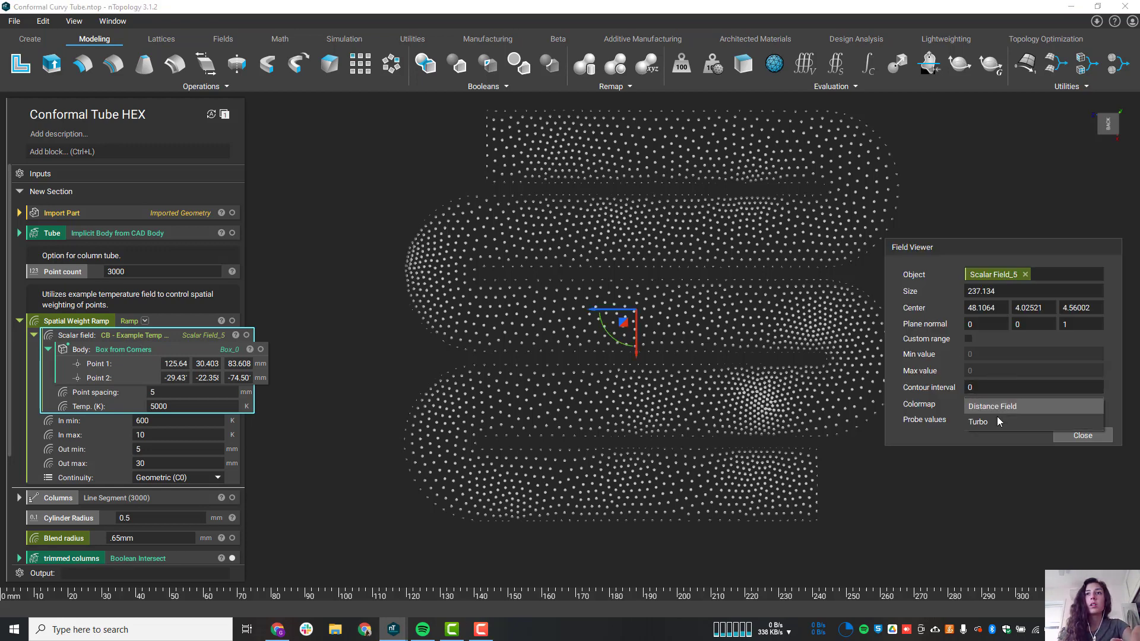
{"action": "left_click", "coordinate": [992, 390]}
{"action": "left_click", "coordinate": [1027, 326]}
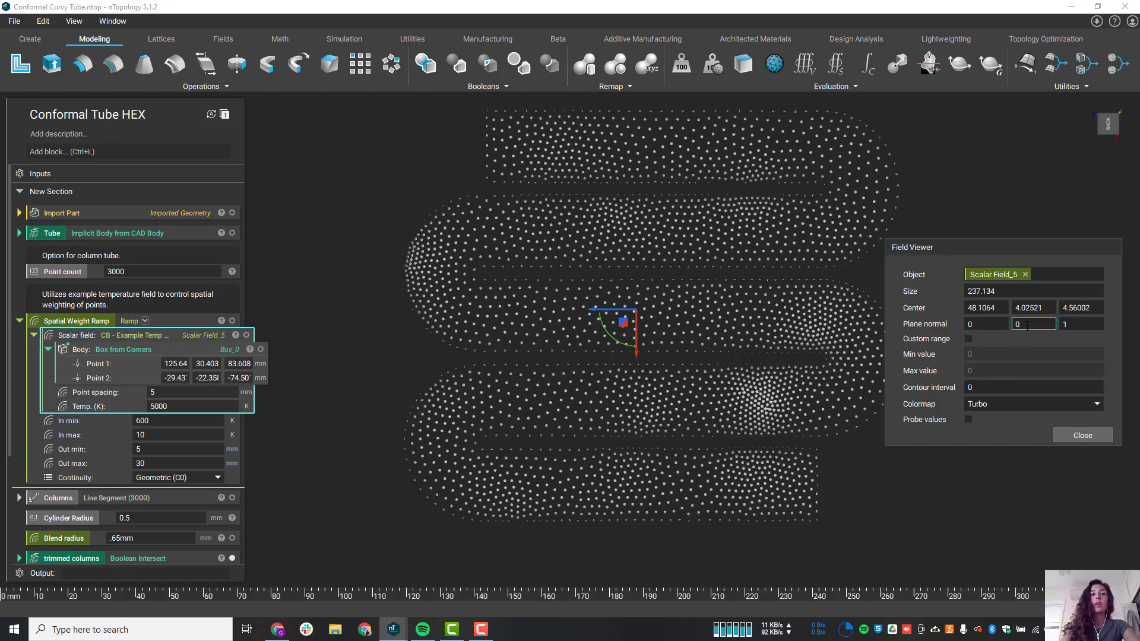
{"action": "type", "text": "1"}
{"action": "left_click", "coordinate": [1075, 325]}
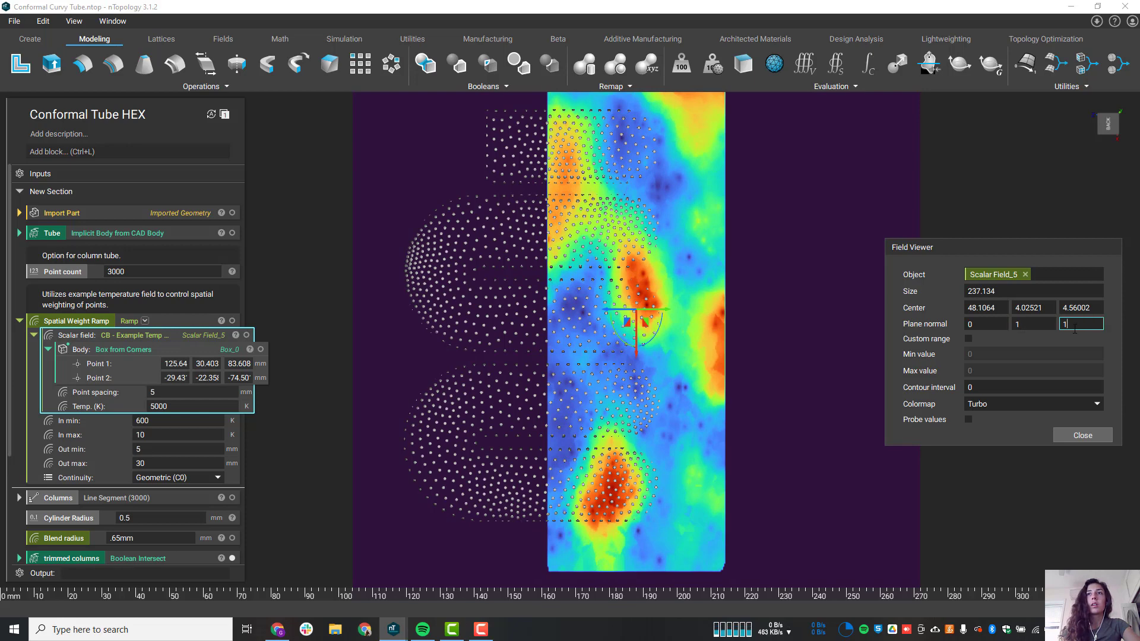
{"action": "type", "text": "0"}
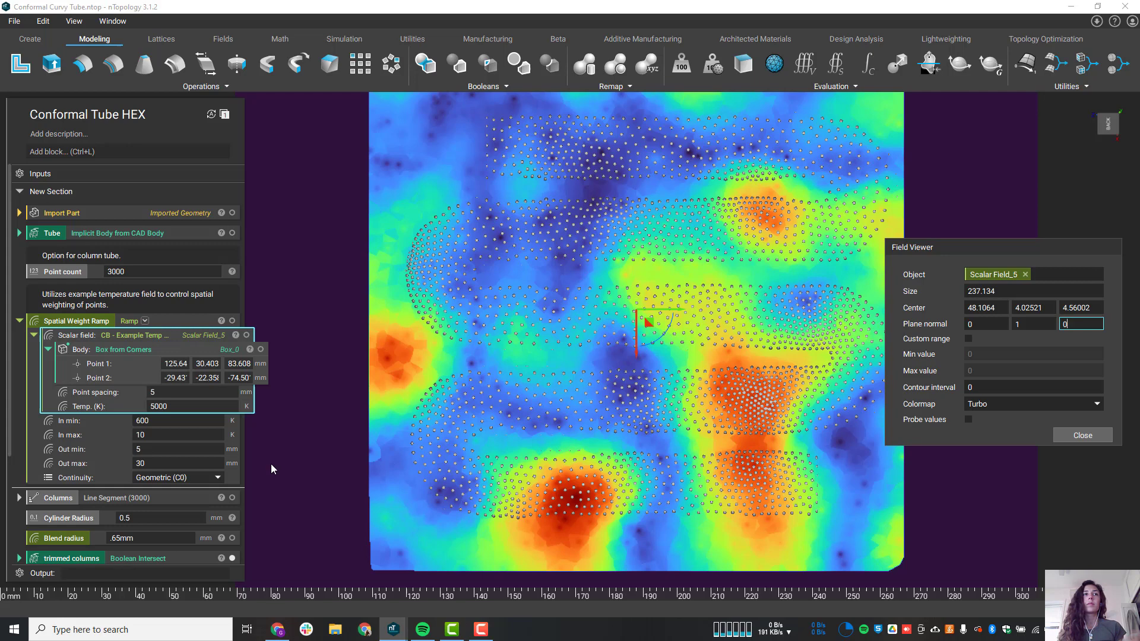
{"action": "left_click", "coordinate": [19, 320]}
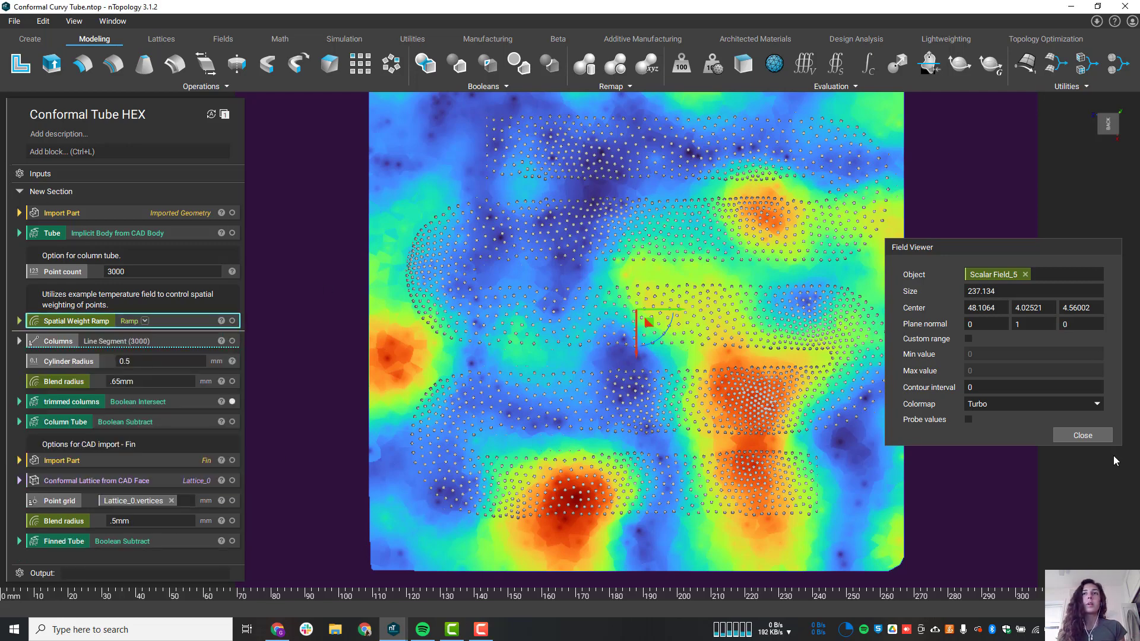
Step: Close the temperature field preview and display the Finned Tube result instead of the fin
{"action": "left_click", "coordinate": [1083, 436]}
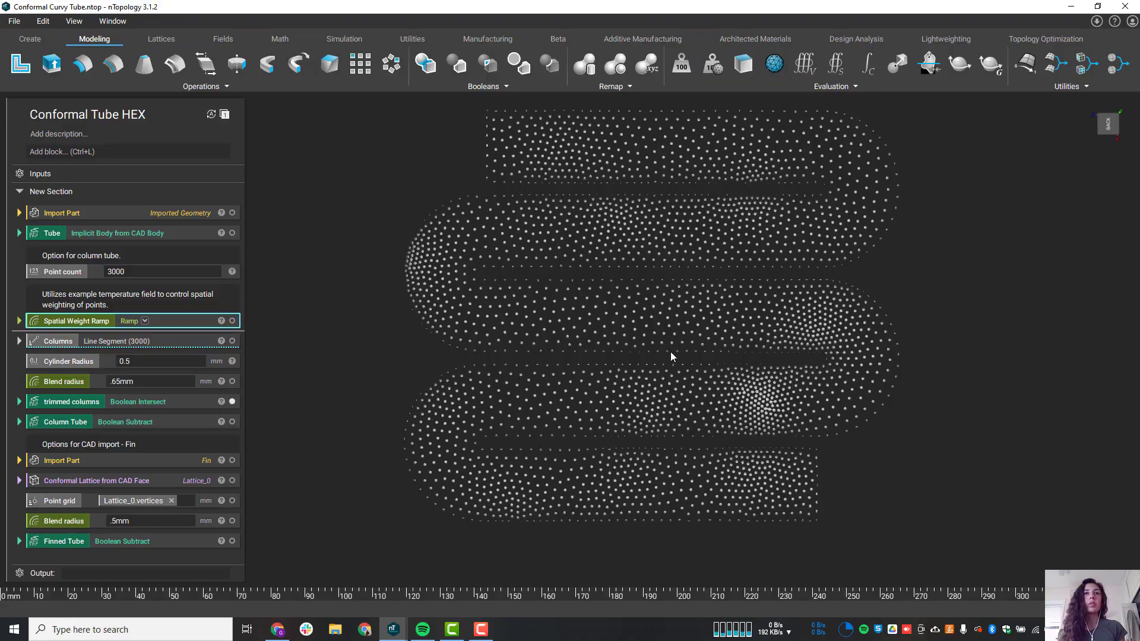
{"action": "right_click_drag", "start_coordinate": [672, 356], "coordinate": [974, 420]}
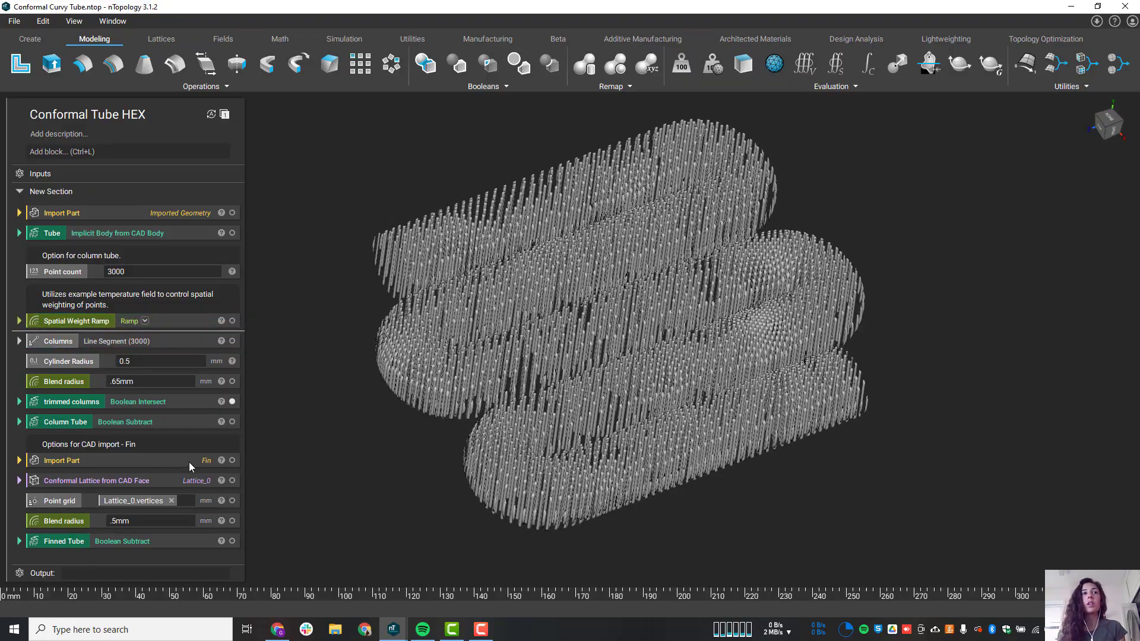
{"action": "left_click", "coordinate": [75, 541]}
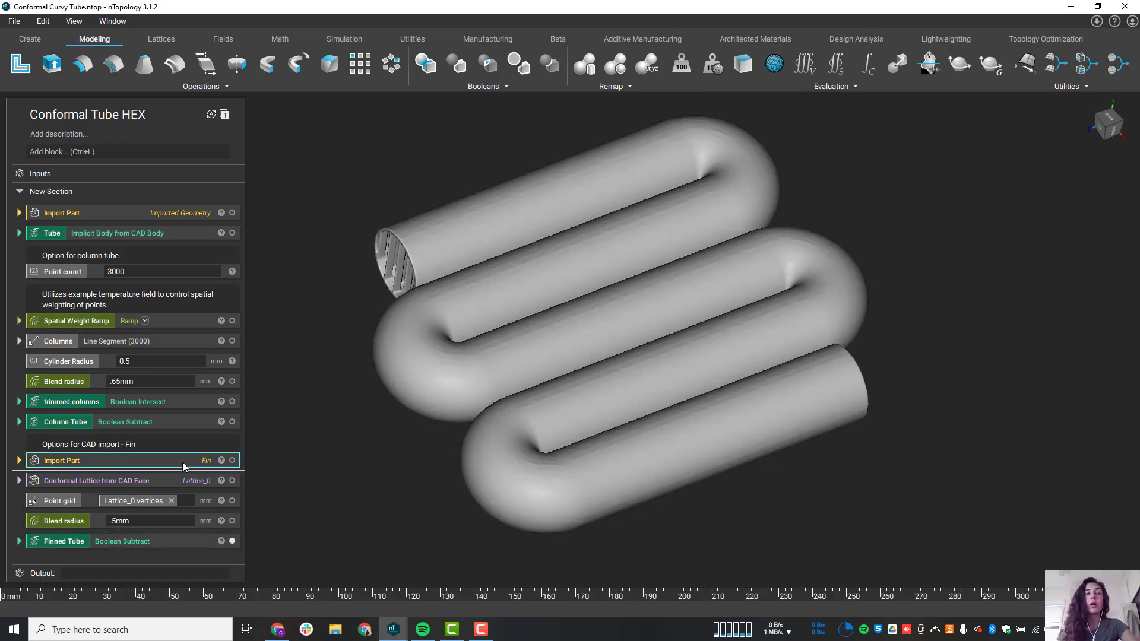
{"action": "left_click", "coordinate": [232, 460]}
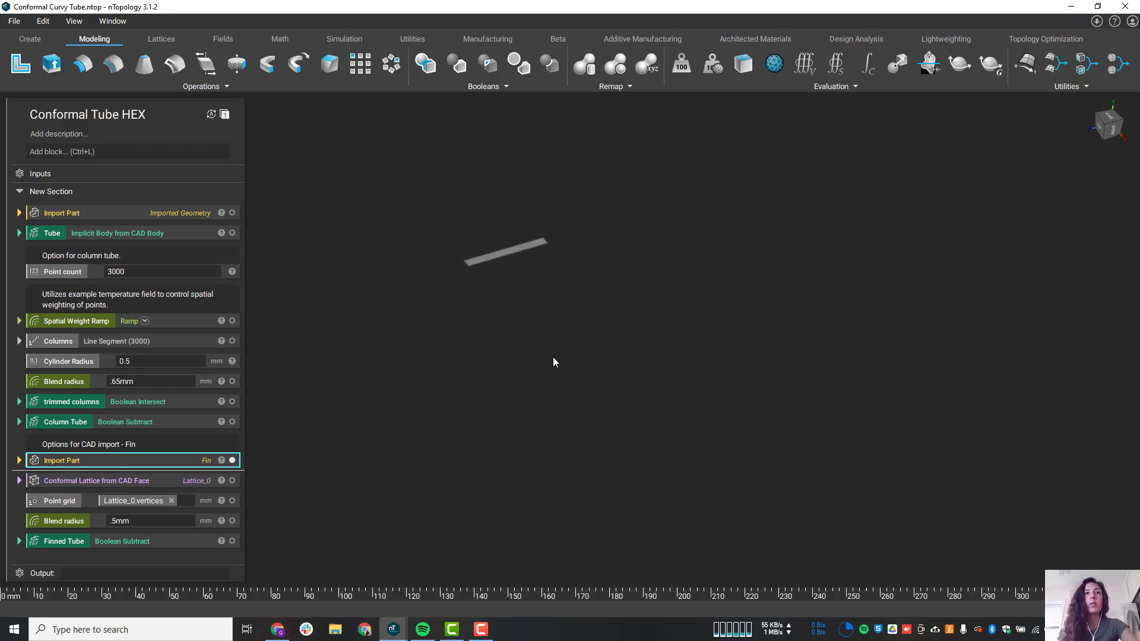
{"action": "left_click", "coordinate": [198, 538]}
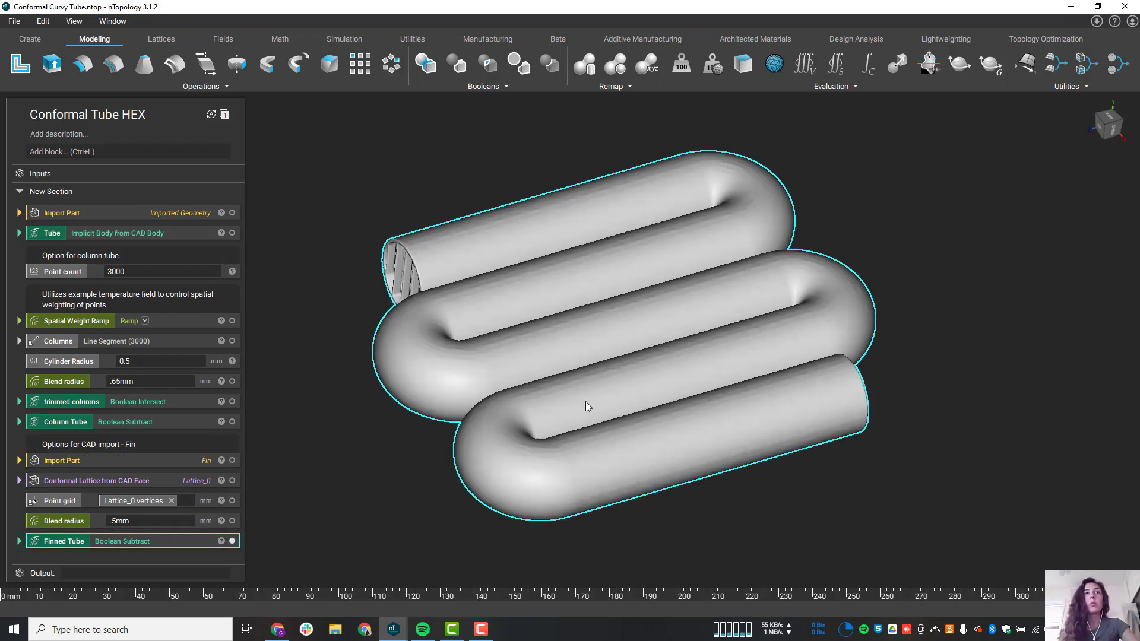
Step: Section-cut the Finned Tube with plane normal 0, 1, 0 and zoom in
{"action": "key", "text": "ctrl+shift+x"}
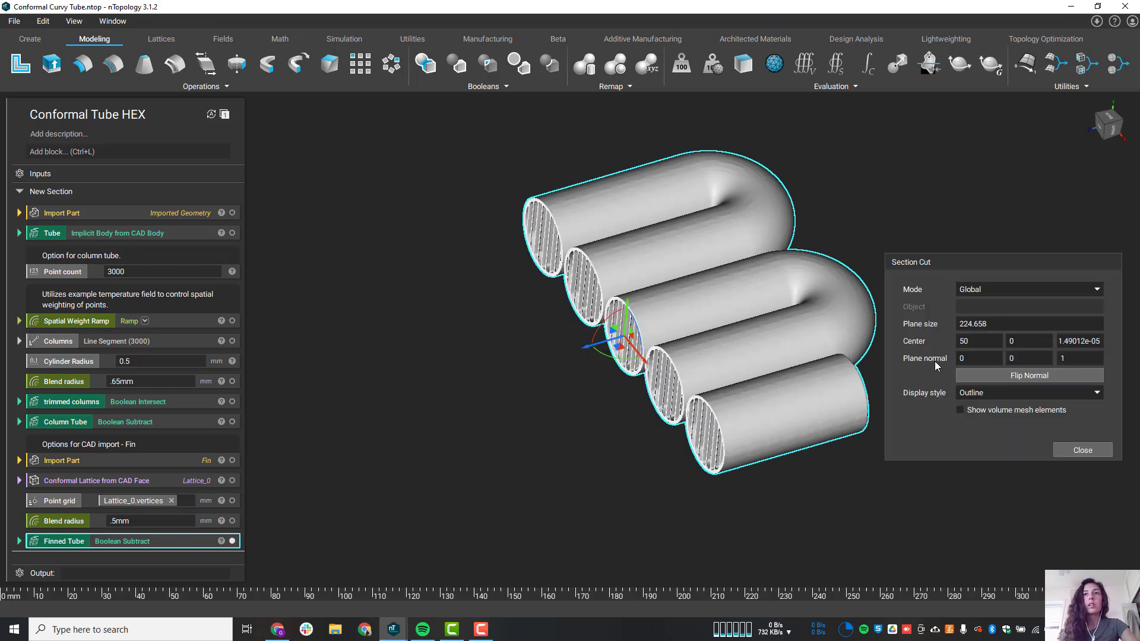
{"action": "double_click", "coordinate": [1026, 355]}
{"action": "type", "text": "1"}
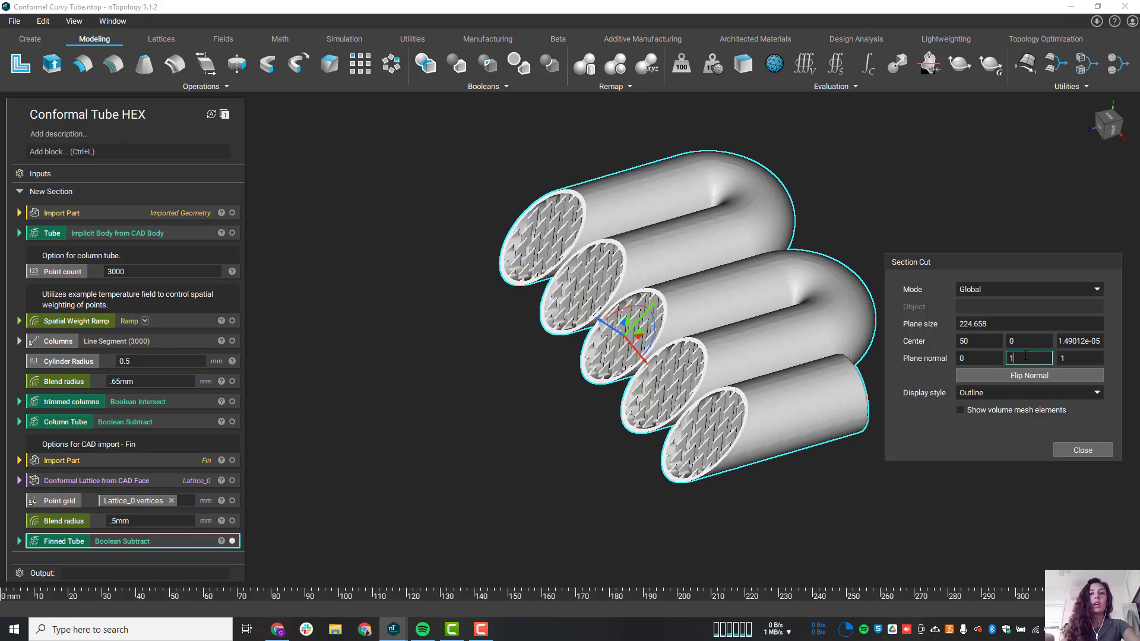
{"action": "key", "text": "Tab"}
{"action": "type", "text": "0"}
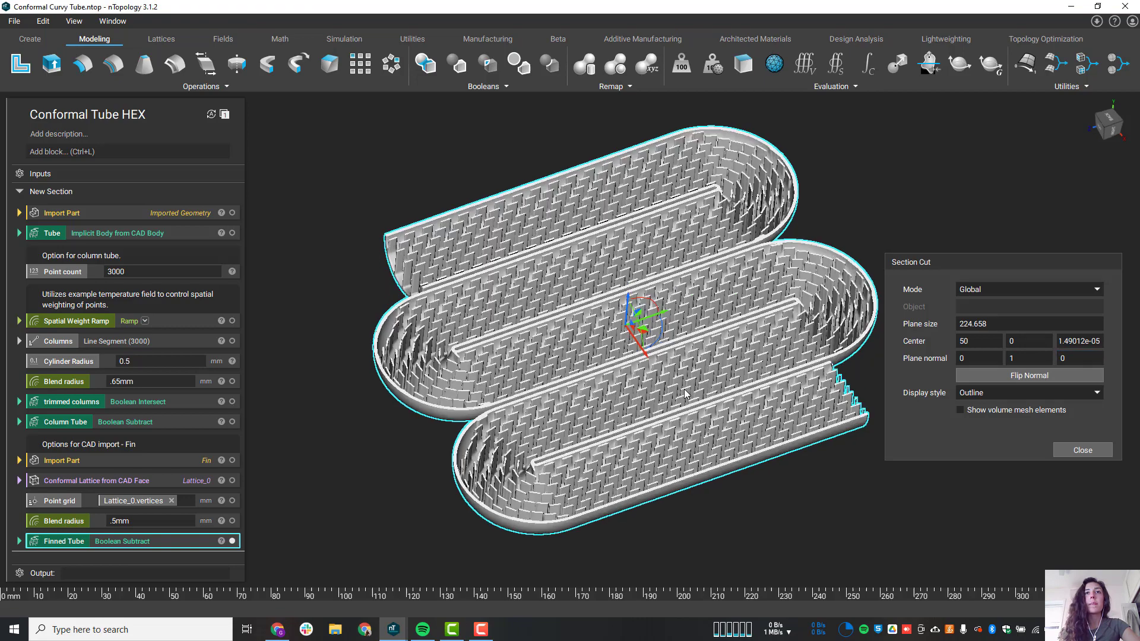
{"action": "right_click_drag", "start_coordinate": [686, 393], "coordinate": [665, 380]}
{"action": "scroll", "coordinate": [664, 437], "scroll_direction": "up", "scroll_amount": 1}
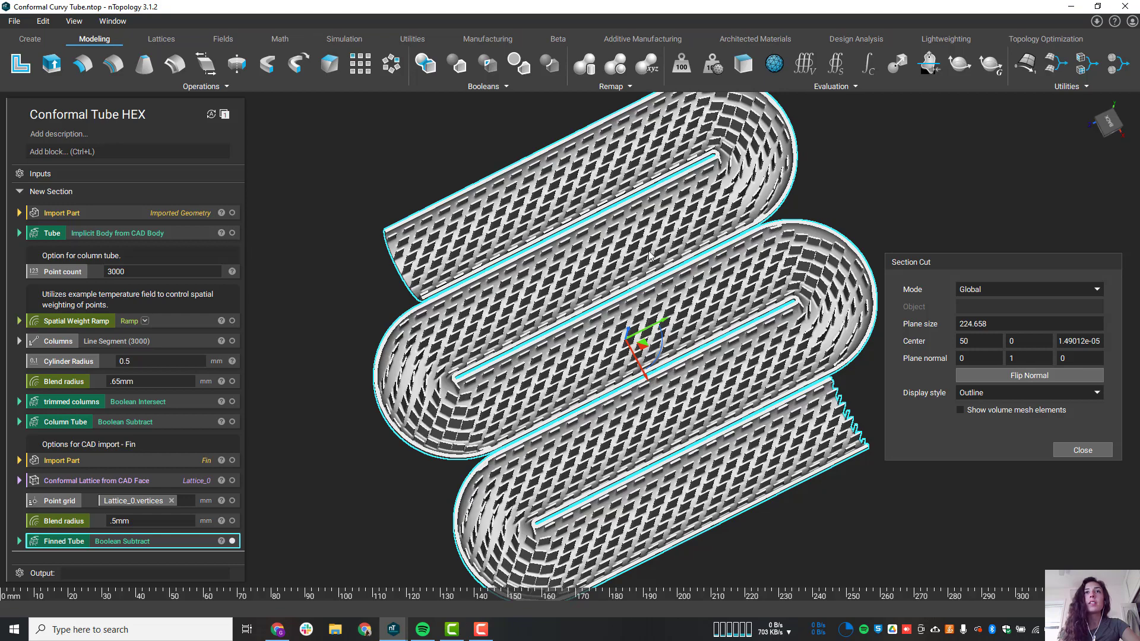
Step: Reposition the cut tube so the fins are seen edge-on, with the Math ribbon tab showing
{"action": "right_click_drag", "start_coordinate": [650, 256], "coordinate": [671, 288]}
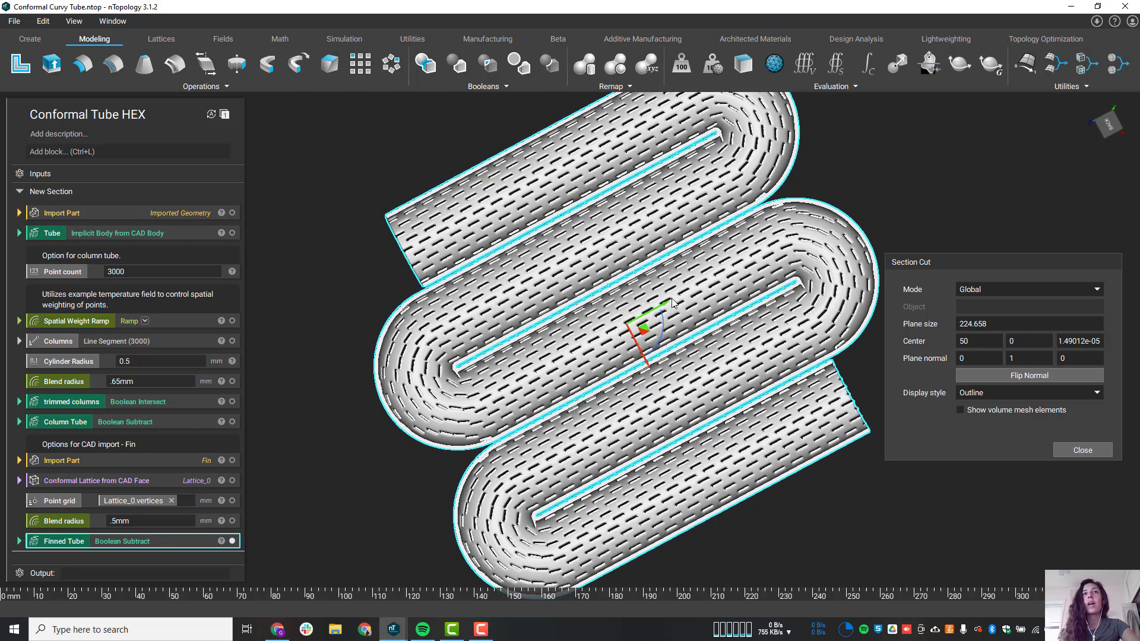
{"action": "middle_click_drag", "start_coordinate": [673, 303], "coordinate": [675, 327]}
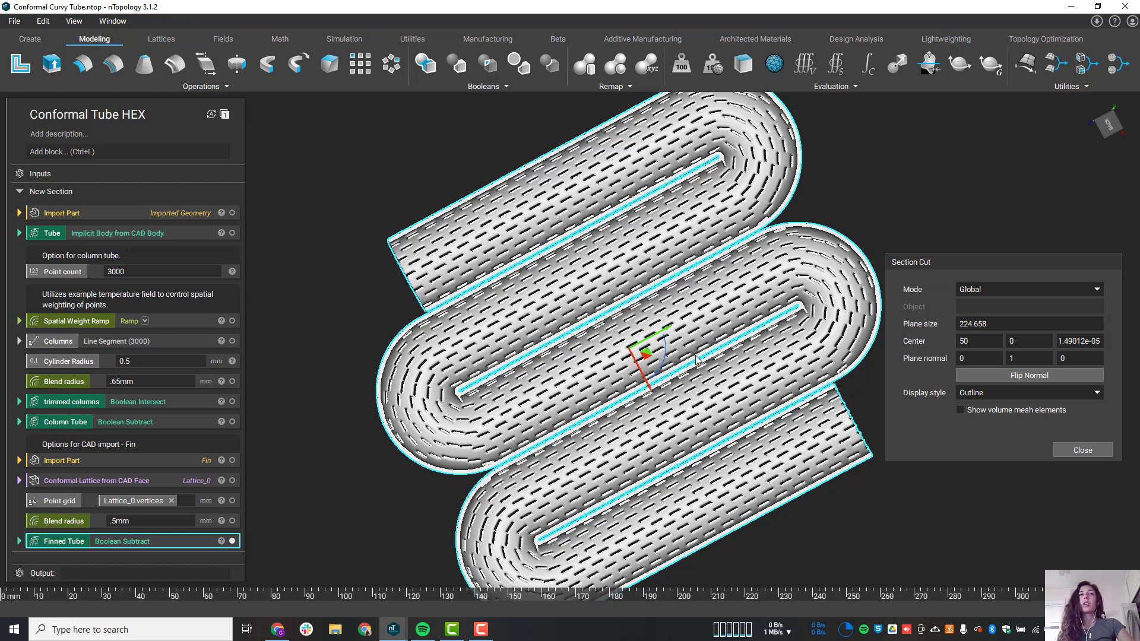
{"action": "right_click_drag", "start_coordinate": [688, 336], "coordinate": [680, 326]}
{"action": "left_click", "coordinate": [279, 38]}
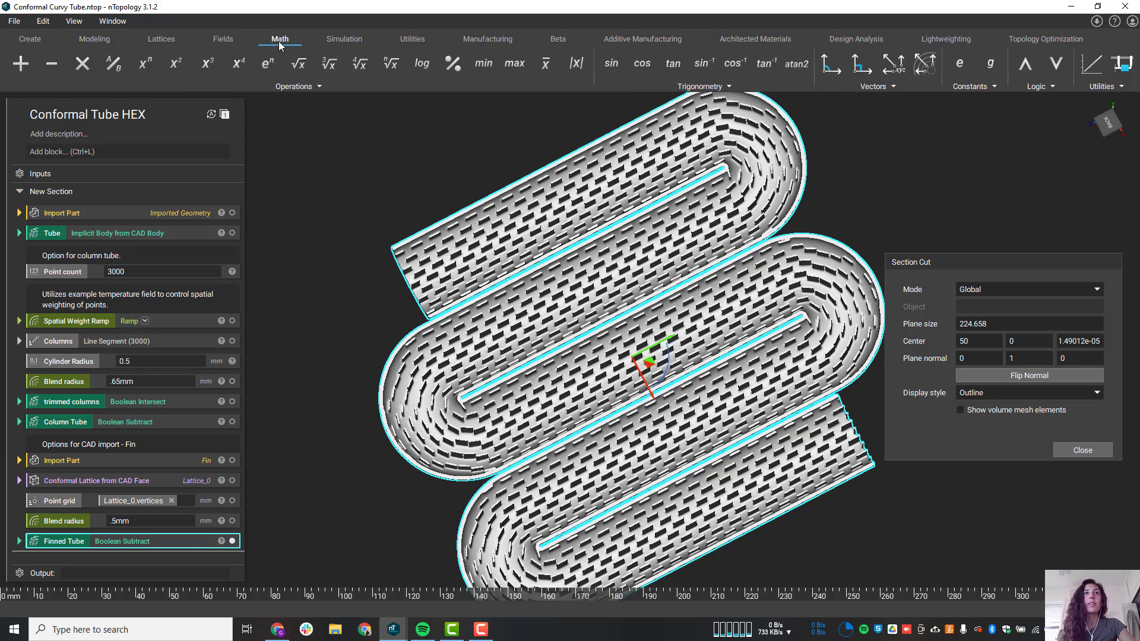
{"action": "scroll", "coordinate": [581, 363], "scroll_direction": "down", "scroll_amount": 2}
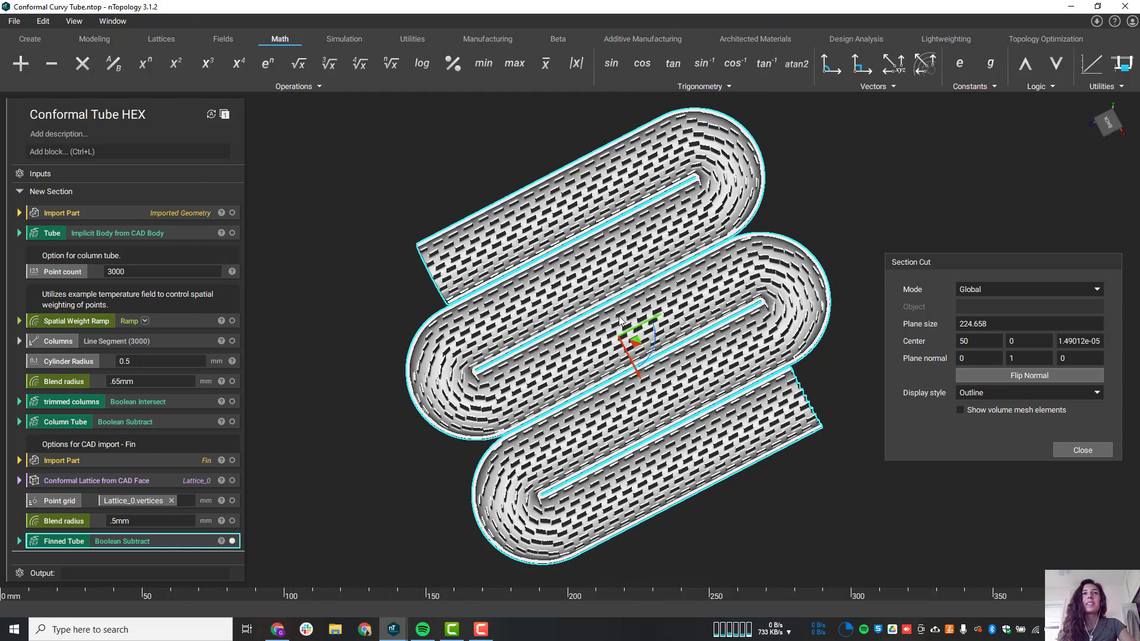
{"action": "middle_click_drag", "start_coordinate": [624, 358], "coordinate": [624, 319]}
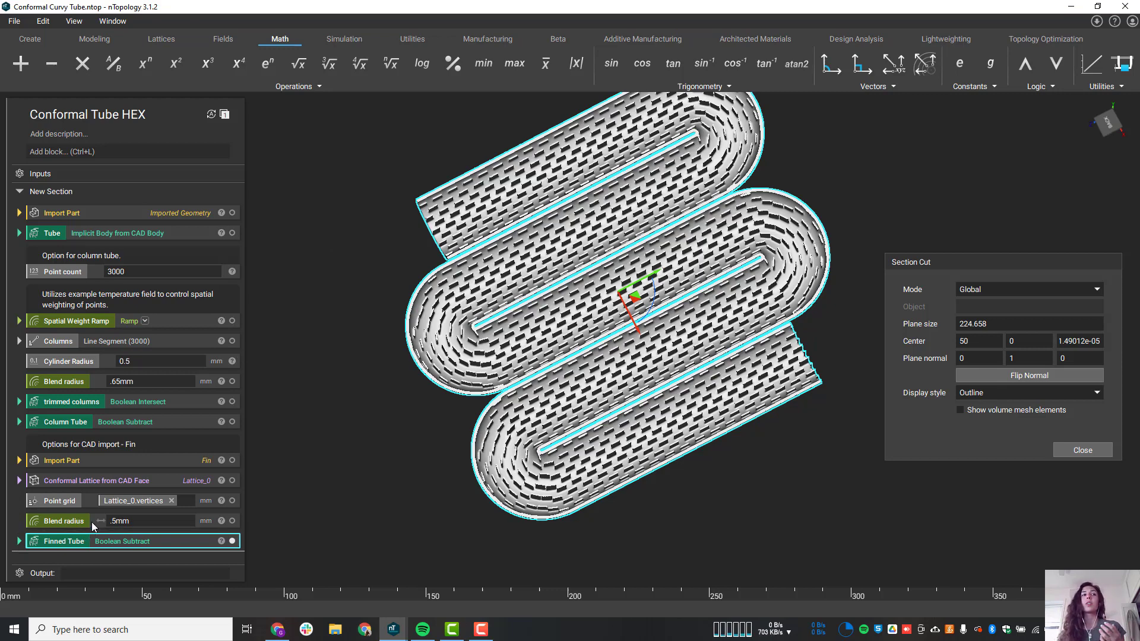
Step: Expand Finned Tube and inspect its X axis Cross Product, Operand A gradient and stitched CAD face inputs
{"action": "left_click", "coordinate": [19, 541]}
{"action": "scroll", "coordinate": [48, 504], "scroll_direction": "down", "scroll_amount": 3}
{"action": "scroll", "coordinate": [48, 498], "scroll_direction": "down", "scroll_amount": 3}
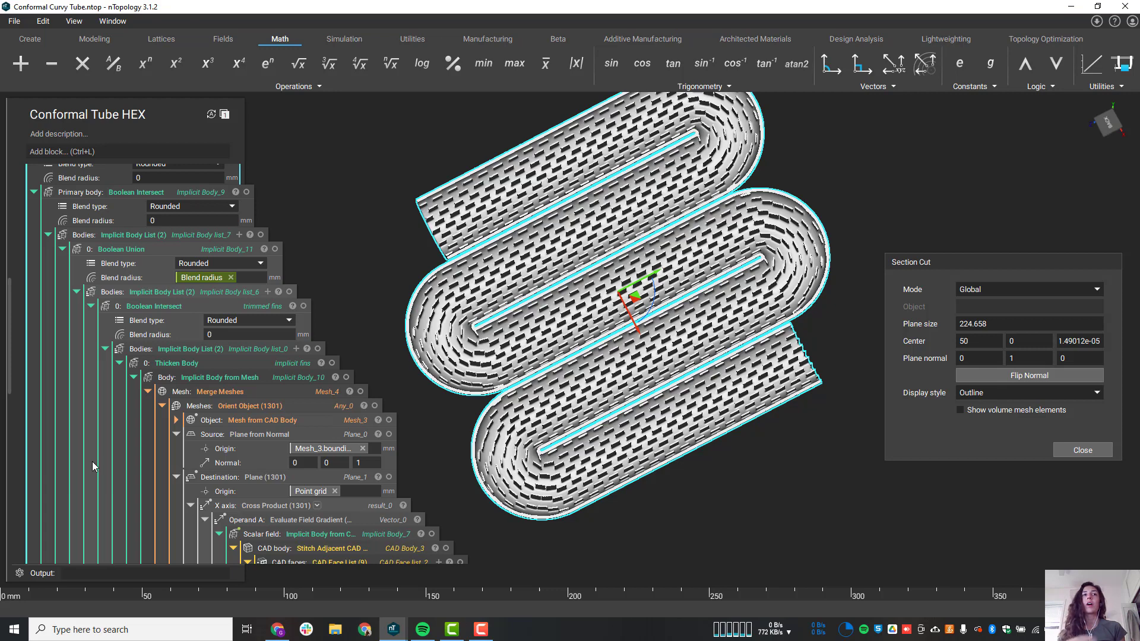
{"action": "scroll", "coordinate": [225, 404], "scroll_direction": "down", "scroll_amount": 2}
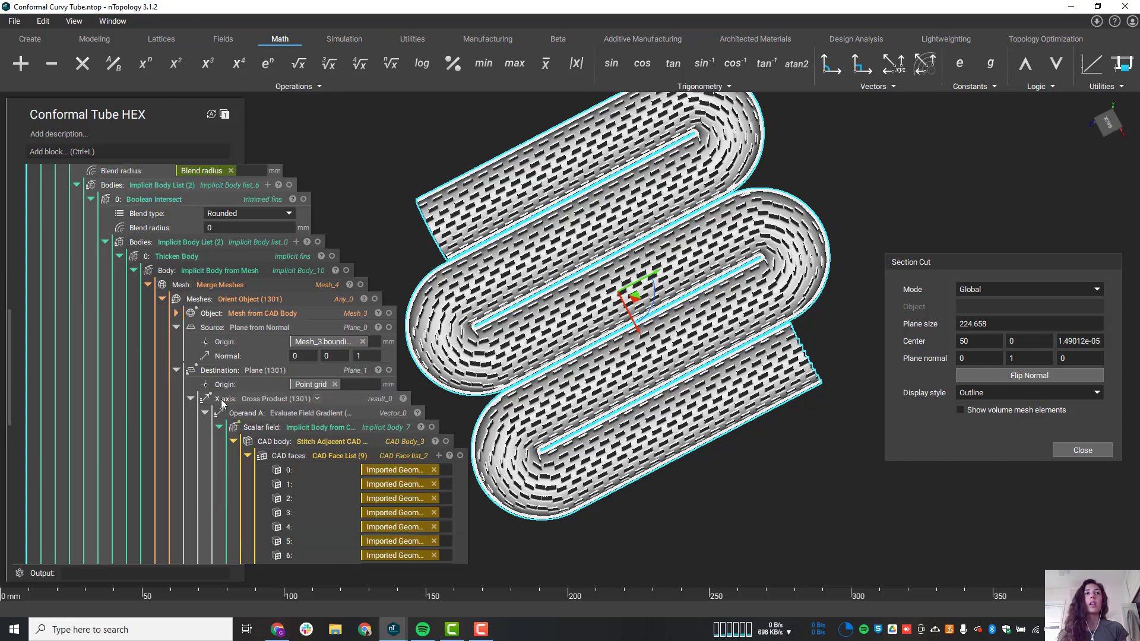
{"action": "left_click", "coordinate": [282, 405]}
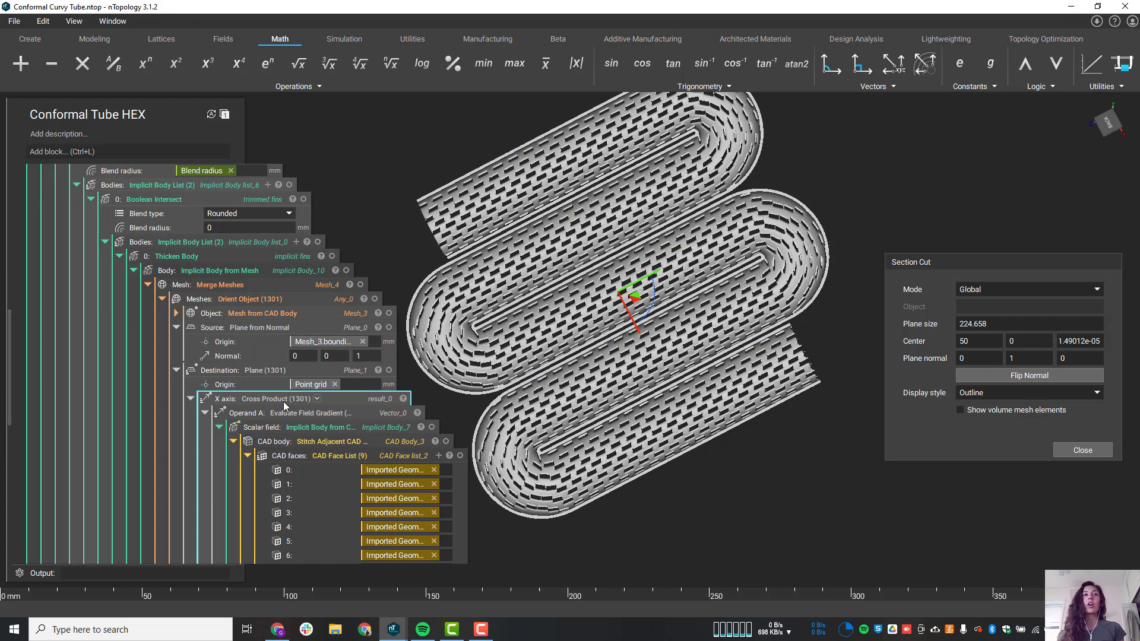
{"action": "left_click", "coordinate": [291, 418]}
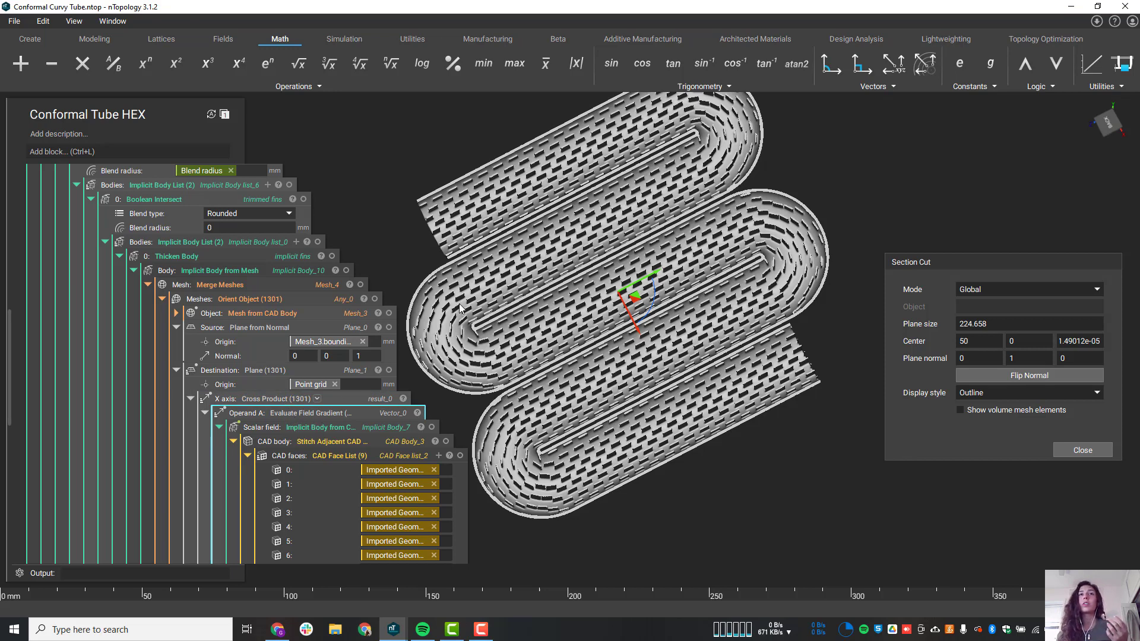
{"action": "left_click", "coordinate": [350, 469]}
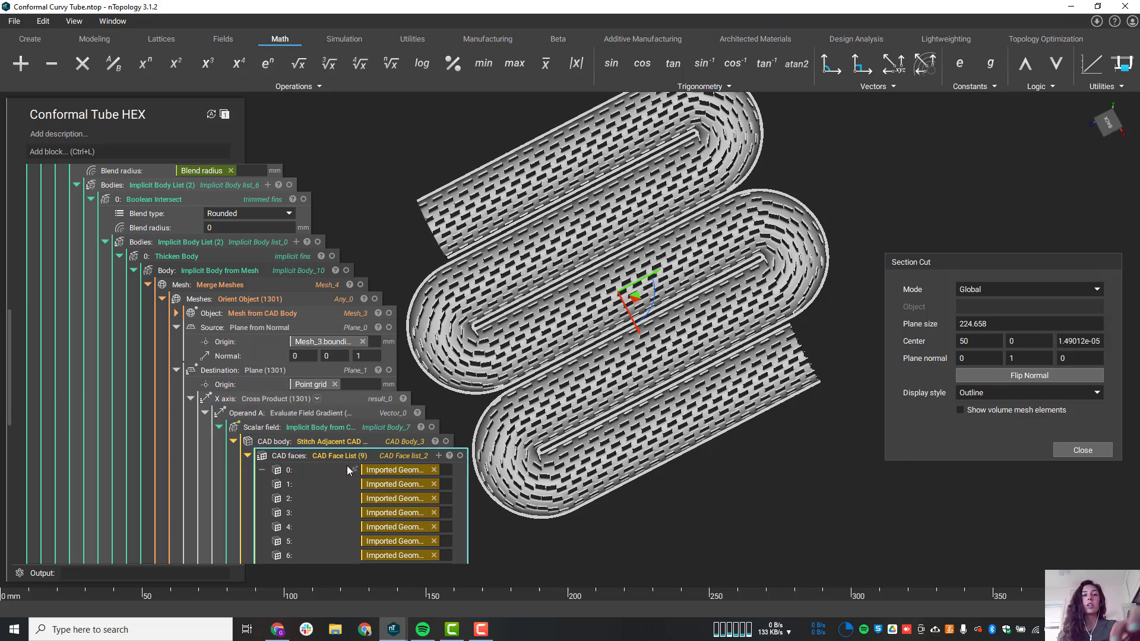
{"action": "right_click_drag", "start_coordinate": [576, 193], "coordinate": [590, 284]}
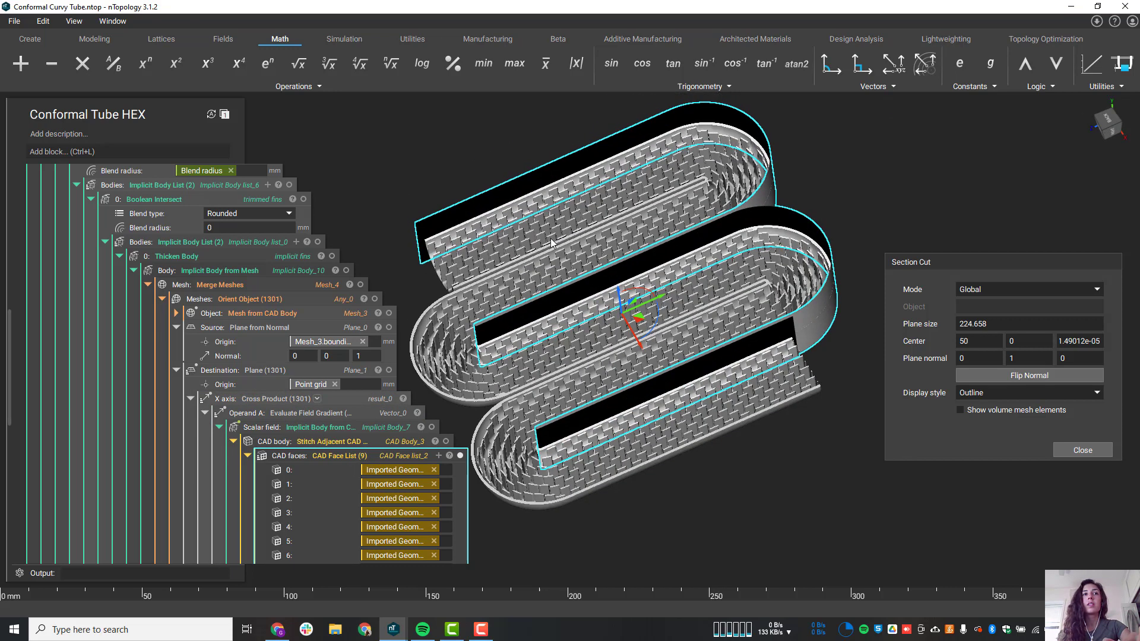
{"action": "scroll", "coordinate": [353, 455], "scroll_direction": "down", "scroll_amount": 3}
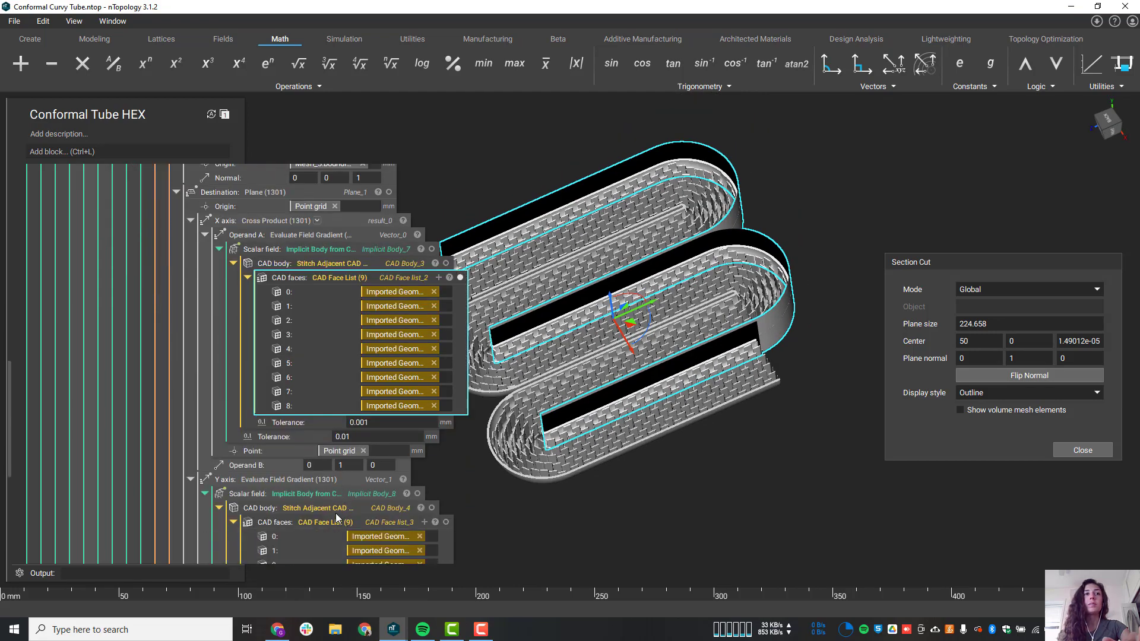
{"action": "left_click", "coordinate": [336, 510]}
{"action": "right_click_drag", "start_coordinate": [616, 408], "coordinate": [642, 426]}
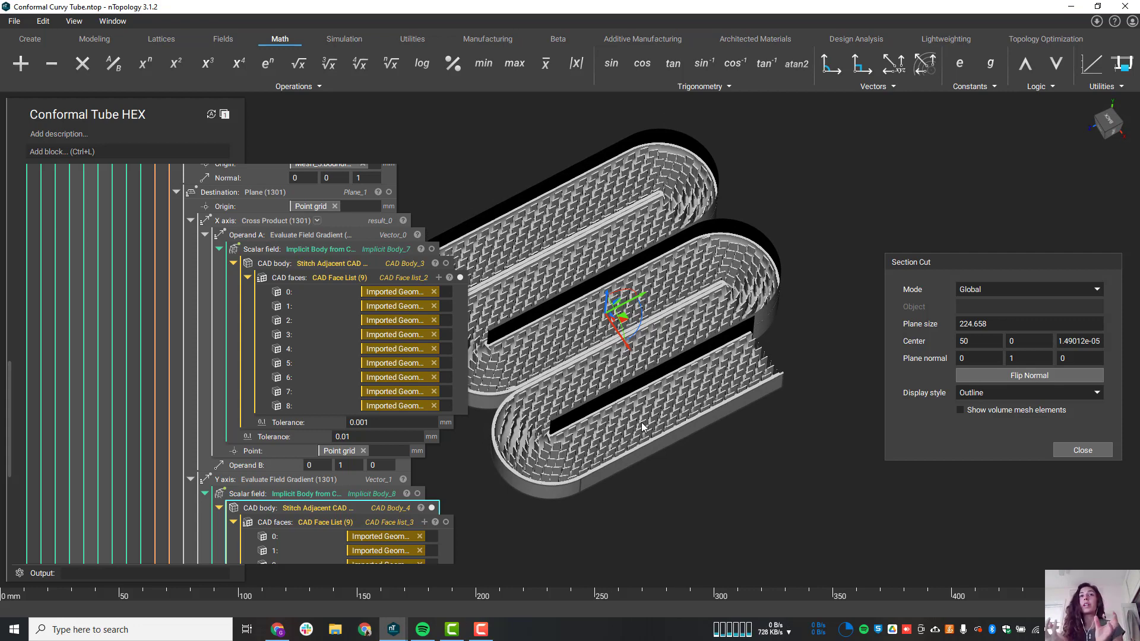
Step: Show the Point grid over the tube briefly, hide it with H, and collapse Finned Tube
{"action": "scroll", "coordinate": [262, 339], "scroll_direction": "up", "scroll_amount": 10}
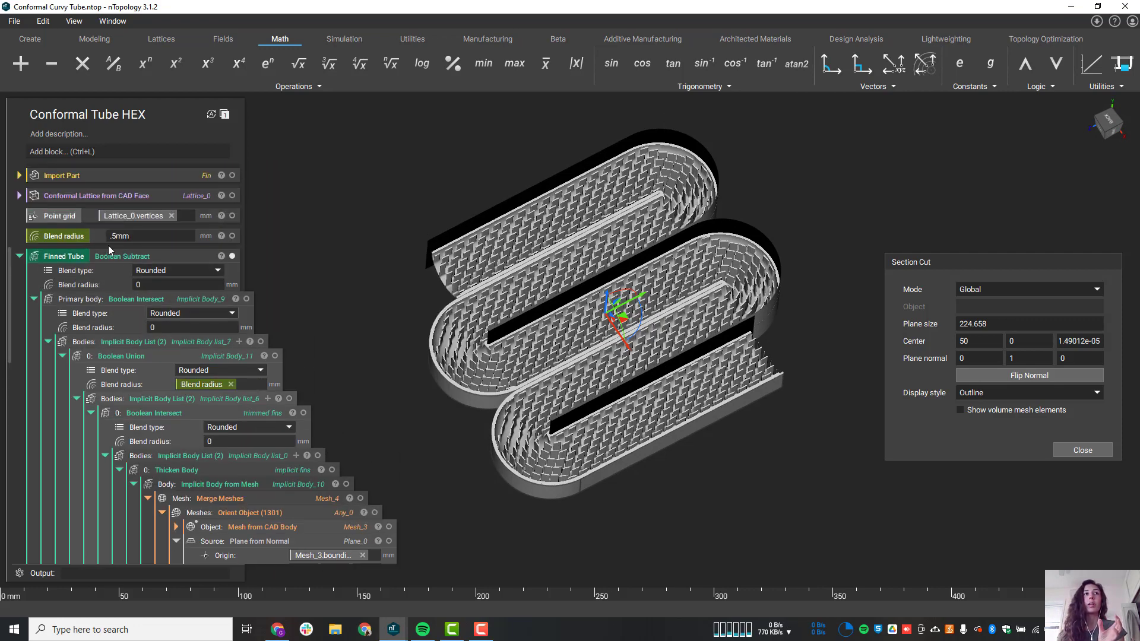
{"action": "left_click", "coordinate": [73, 222]}
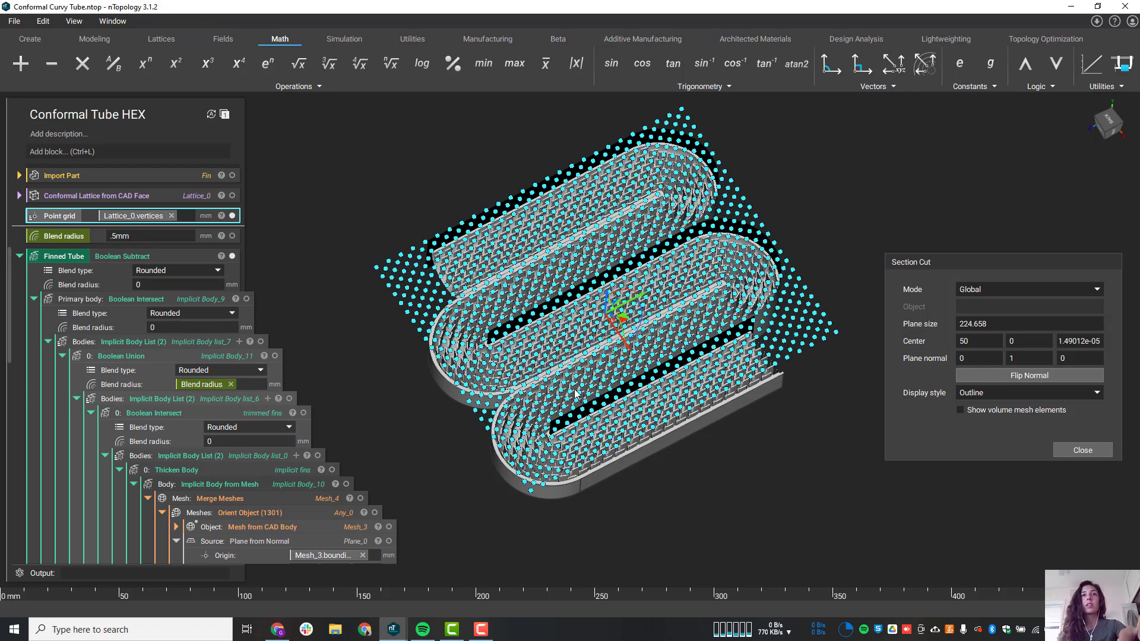
{"action": "right_click_drag", "start_coordinate": [578, 395], "coordinate": [576, 444]}
{"action": "key", "text": "h"}
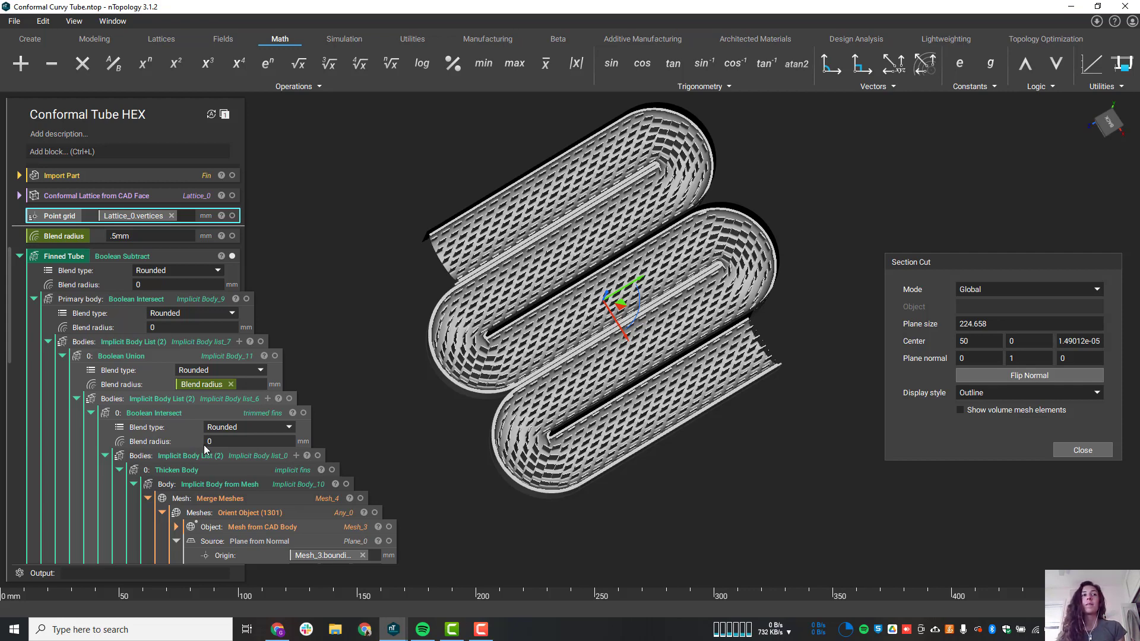
{"action": "scroll", "coordinate": [205, 444], "scroll_direction": "down", "scroll_amount": 5}
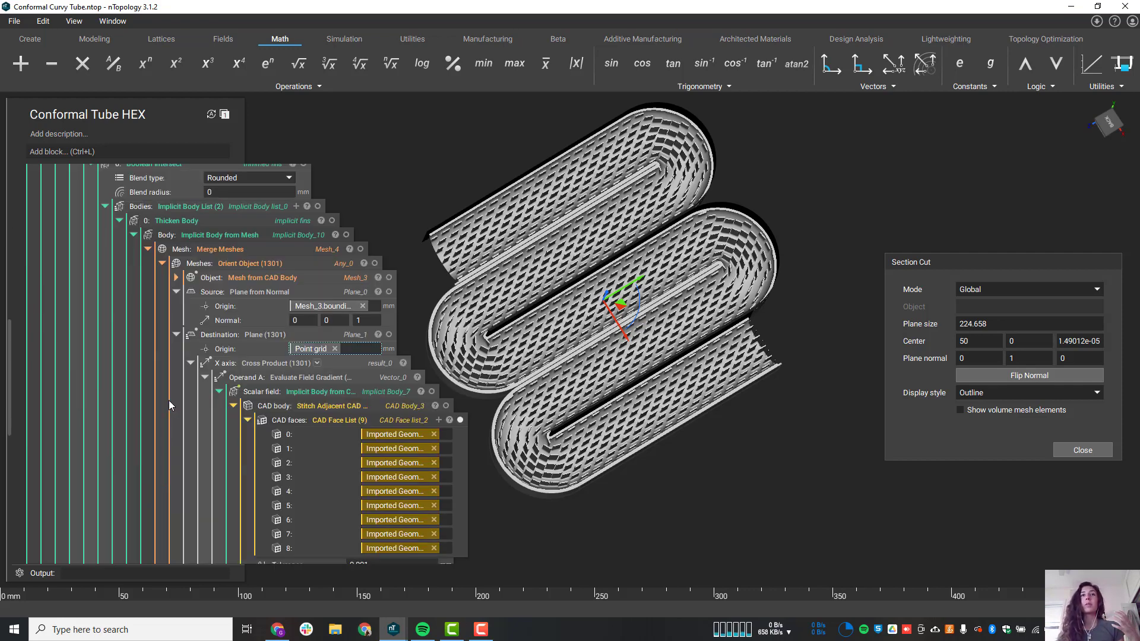
{"action": "scroll", "coordinate": [170, 405], "scroll_direction": "up", "scroll_amount": 5}
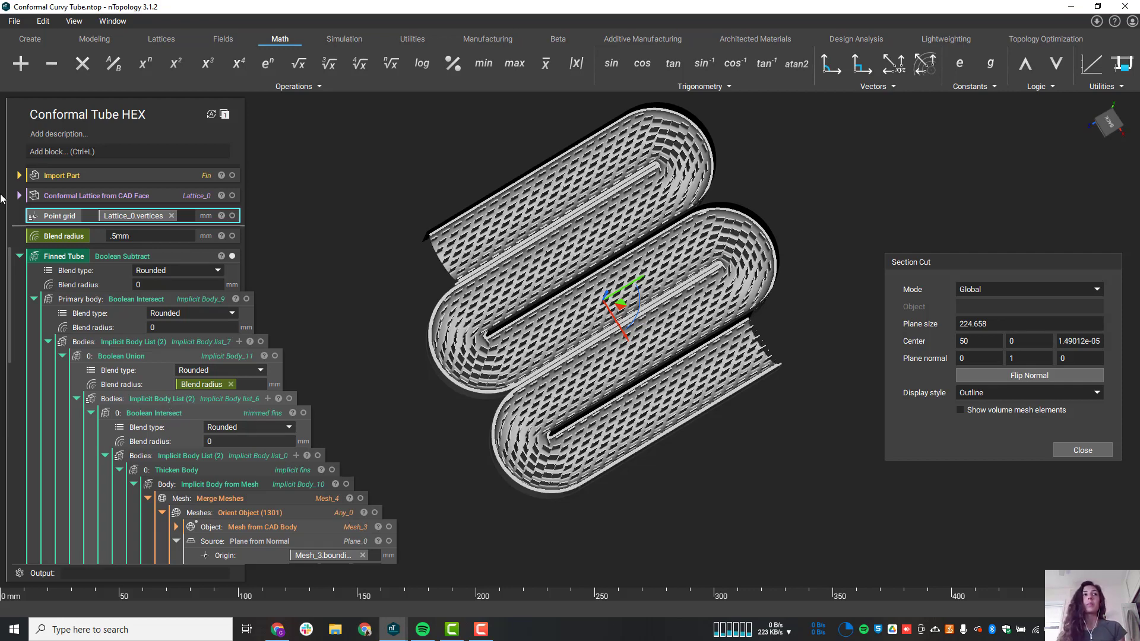
{"action": "left_click", "coordinate": [20, 256]}
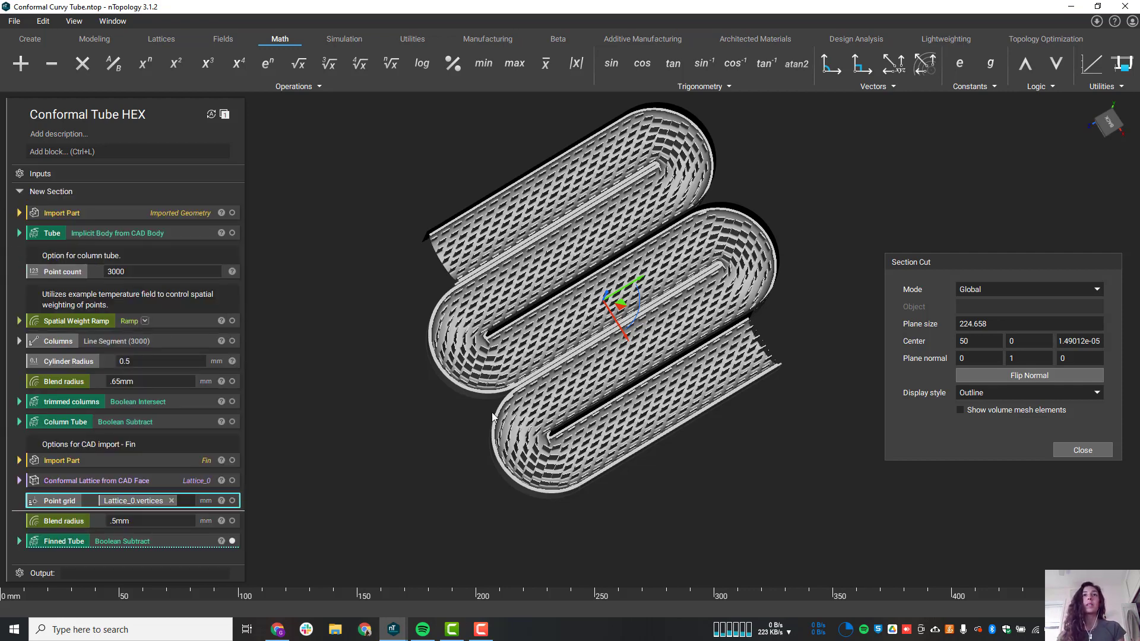
Step: Select the Finned Tube and orbit and zoom around the cut-away to inspect its fin rows
{"action": "left_click", "coordinate": [149, 544]}
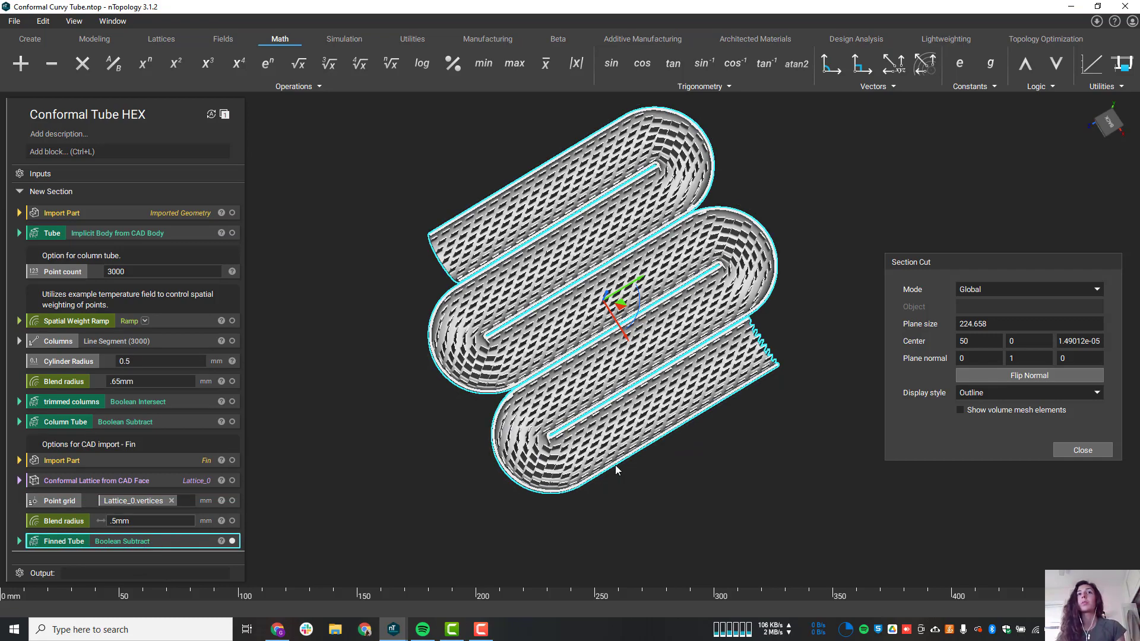
{"action": "right_click_drag", "start_coordinate": [614, 439], "coordinate": [603, 413]}
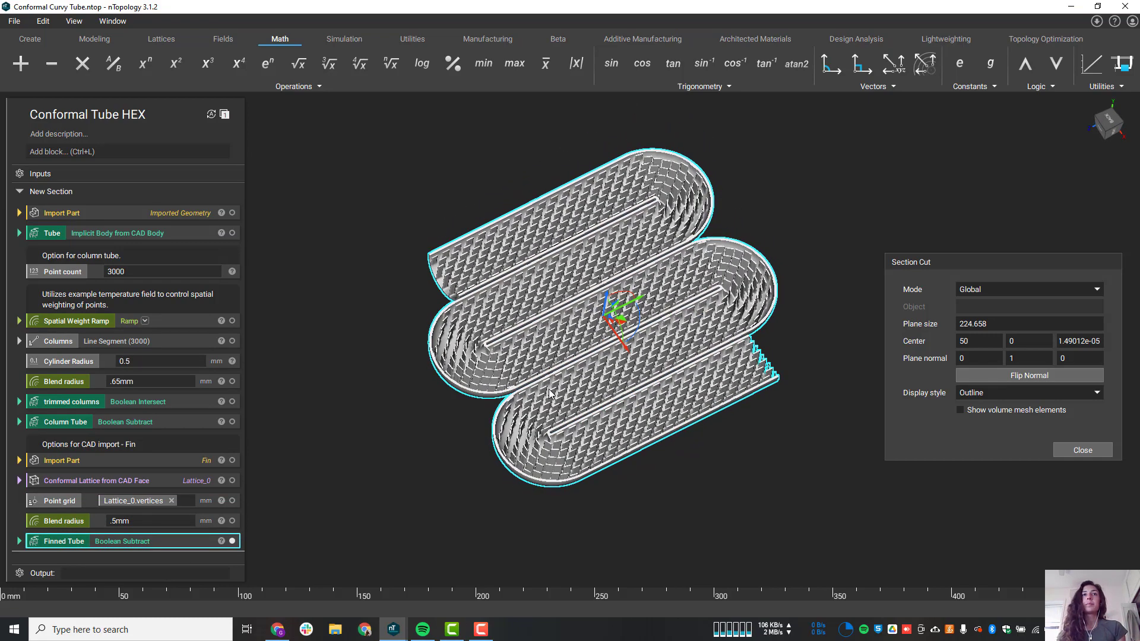
{"action": "scroll", "coordinate": [585, 312], "scroll_direction": "up", "scroll_amount": 3}
{"action": "right_click_drag", "start_coordinate": [585, 312], "coordinate": [576, 365]}
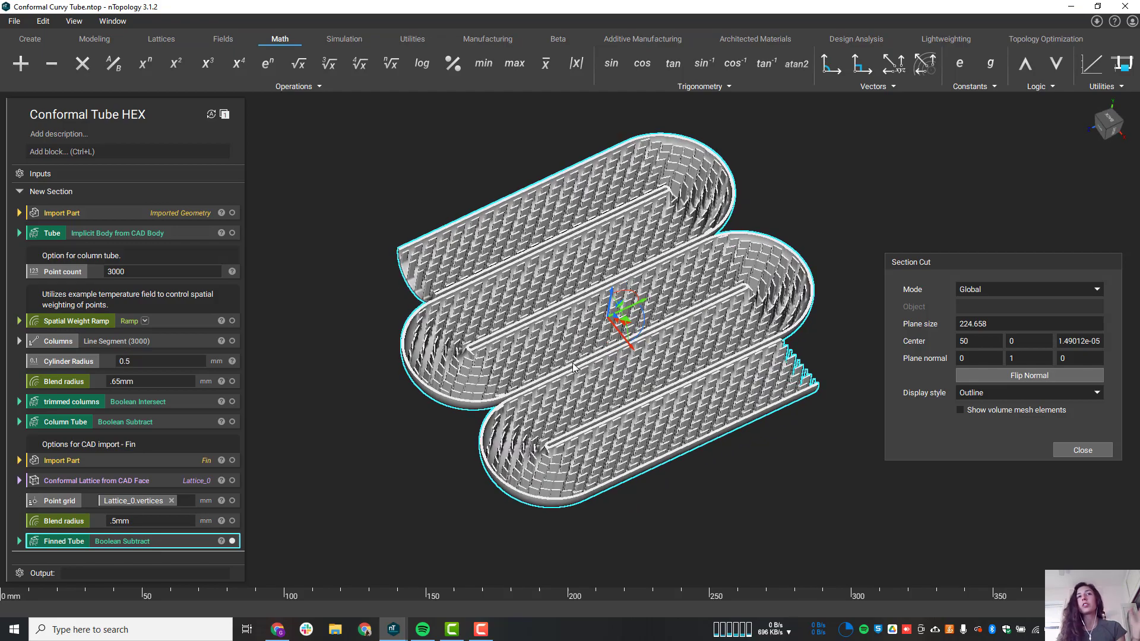
{"action": "right_click_drag", "start_coordinate": [546, 435], "coordinate": [549, 334]}
{"action": "scroll", "coordinate": [538, 348], "scroll_direction": "up", "scroll_amount": 2}
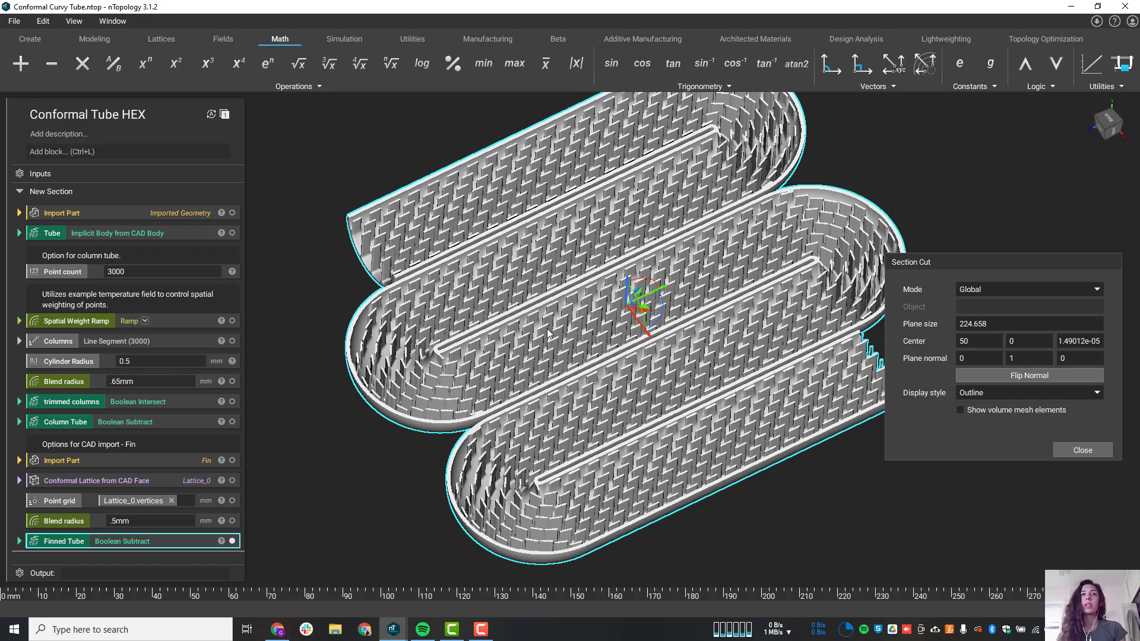
{"action": "right_click_drag", "start_coordinate": [556, 363], "coordinate": [554, 391]}
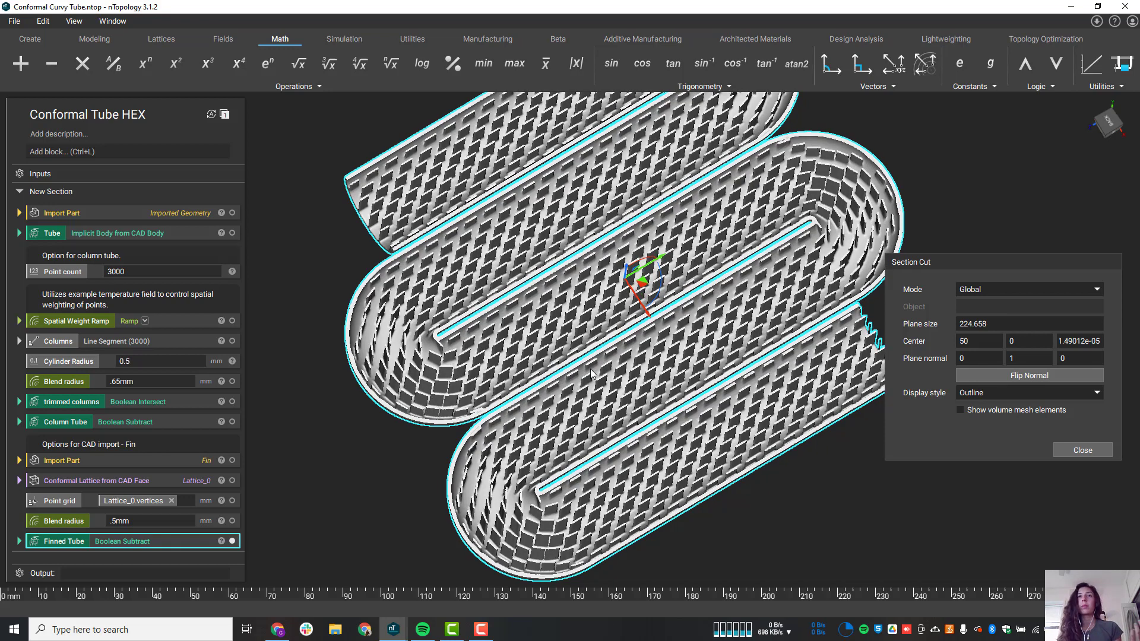
{"action": "right_click_drag", "start_coordinate": [589, 450], "coordinate": [583, 357]}
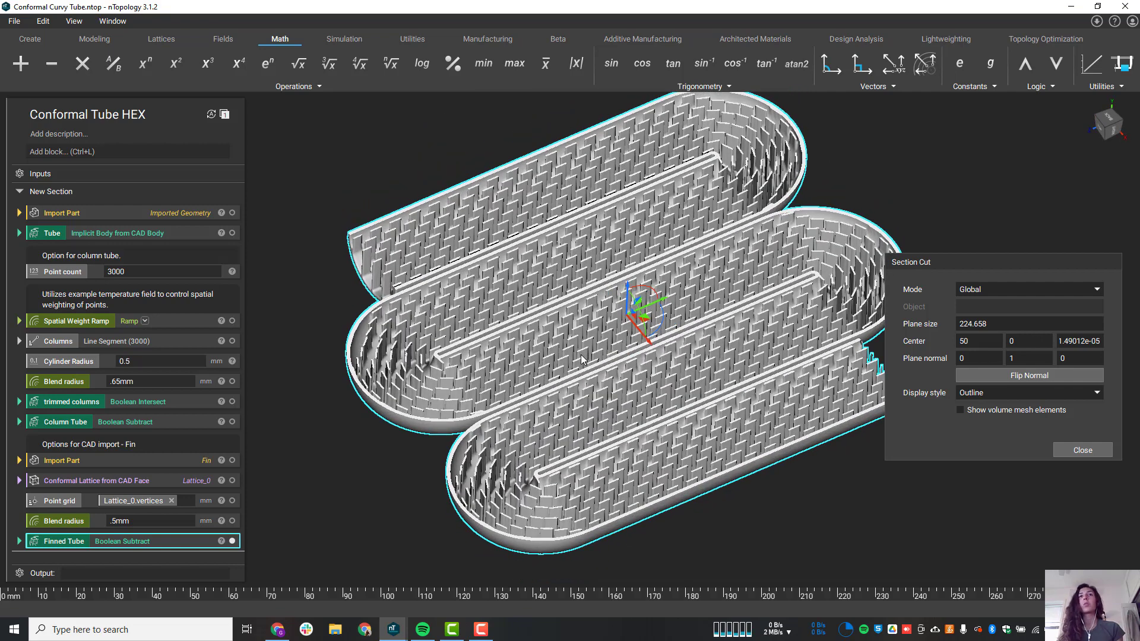
{"action": "right_click_drag", "start_coordinate": [577, 373], "coordinate": [1107, 462]}
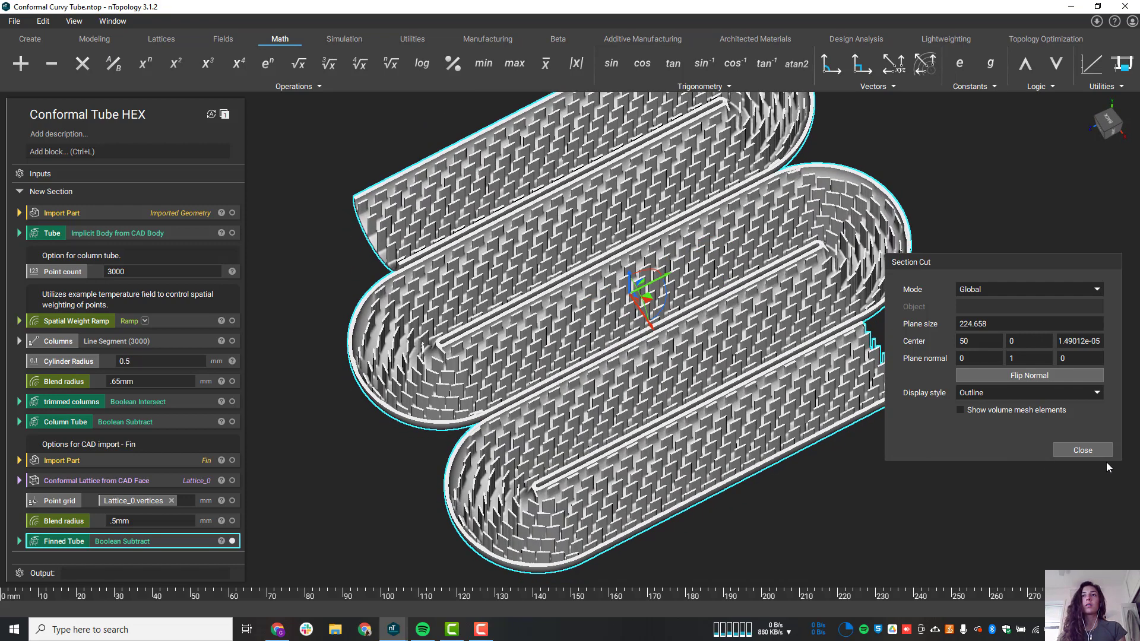